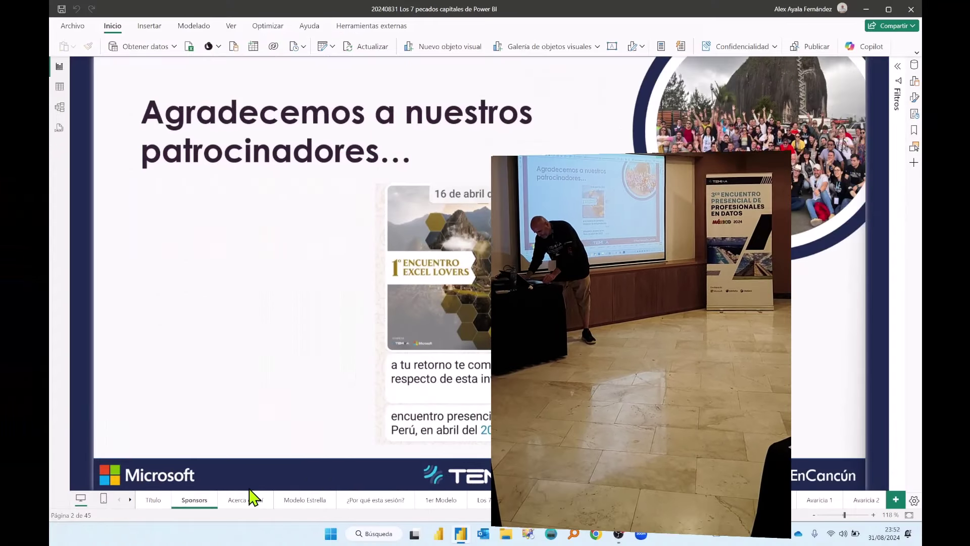
Step: Go to the 'Acerca de mi' slide introducing the presenter, page 3 of 45
{"action": "left_click", "coordinate": [247, 499]}
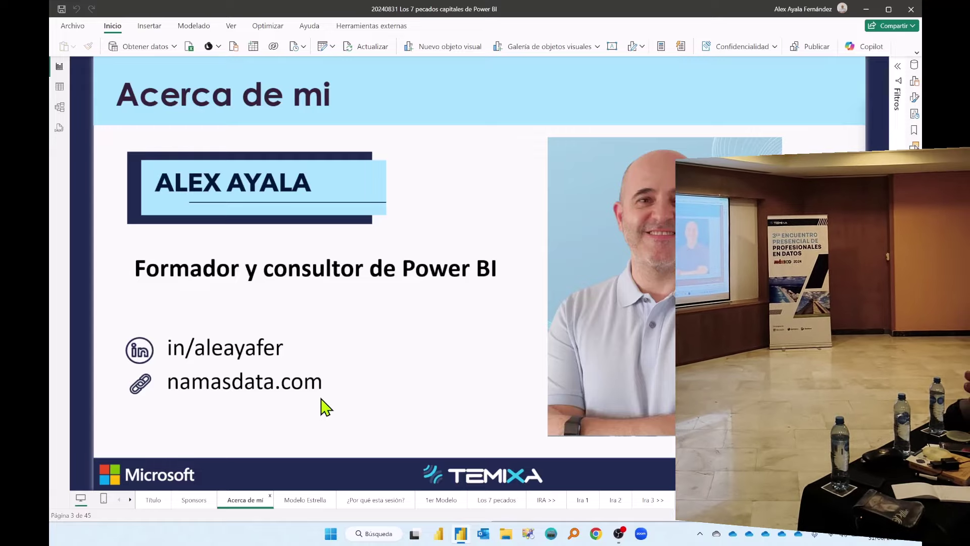
Step: Go to the 'Modelo Estrella' slide with the Fact and five Dim tables sketch
{"action": "left_click", "coordinate": [306, 501]}
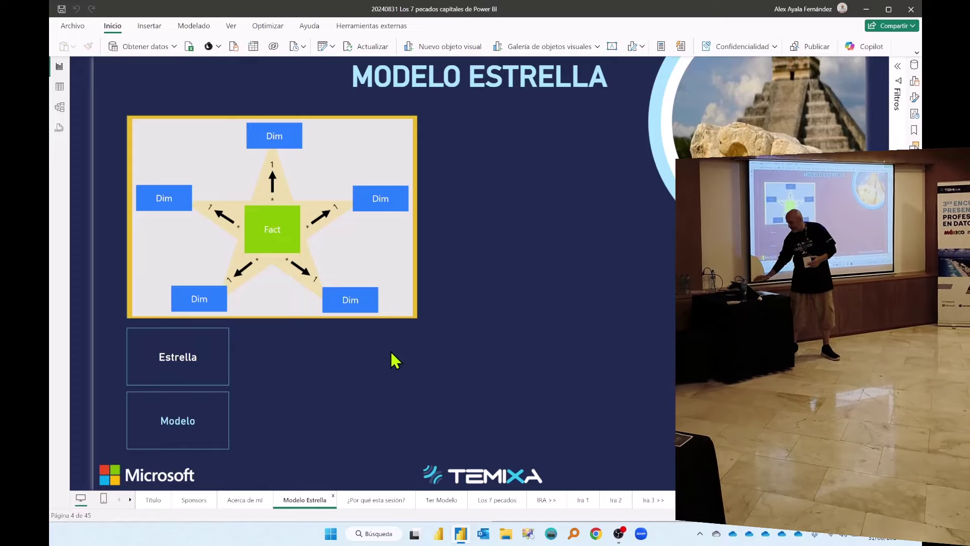
Step: Reveal the real model diagram linking Venta to Calendario, Producto, Agentes and Canal
{"action": "left_click", "coordinate": [191, 419]}
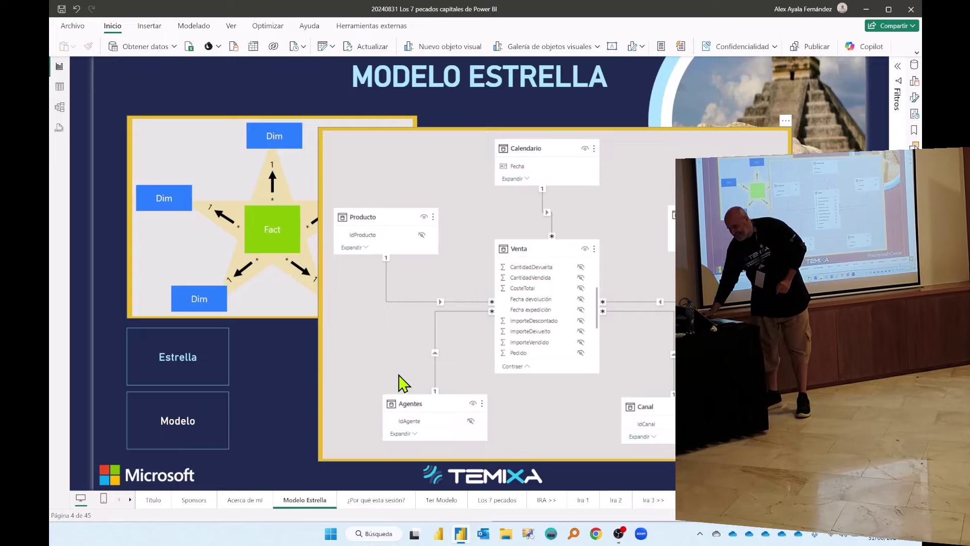
Step: Go to the '¿Por qué esta sesión?' slide, page 5 of 45
{"action": "left_click", "coordinate": [365, 501]}
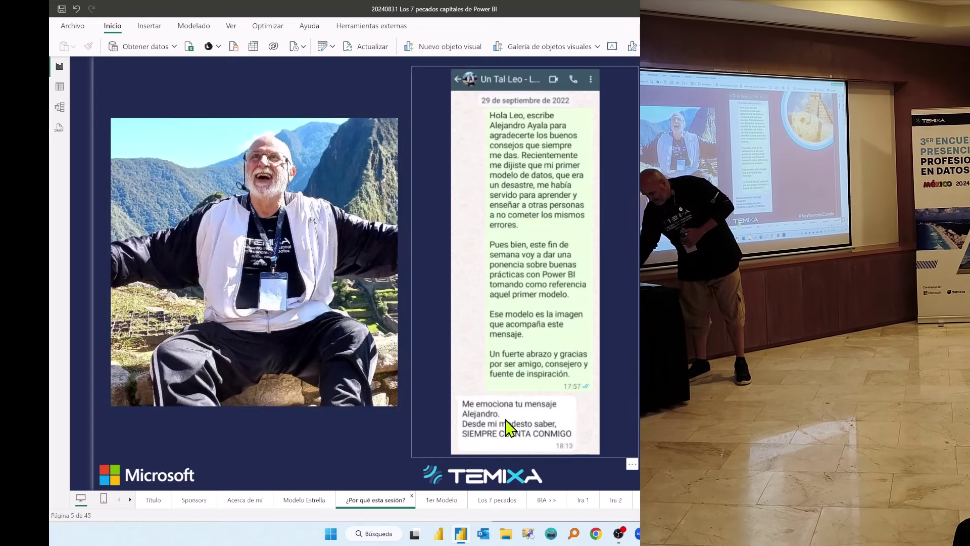
Step: Go to the '1er Modelo' slide with the tangled first data model, page 6
{"action": "left_click", "coordinate": [444, 501]}
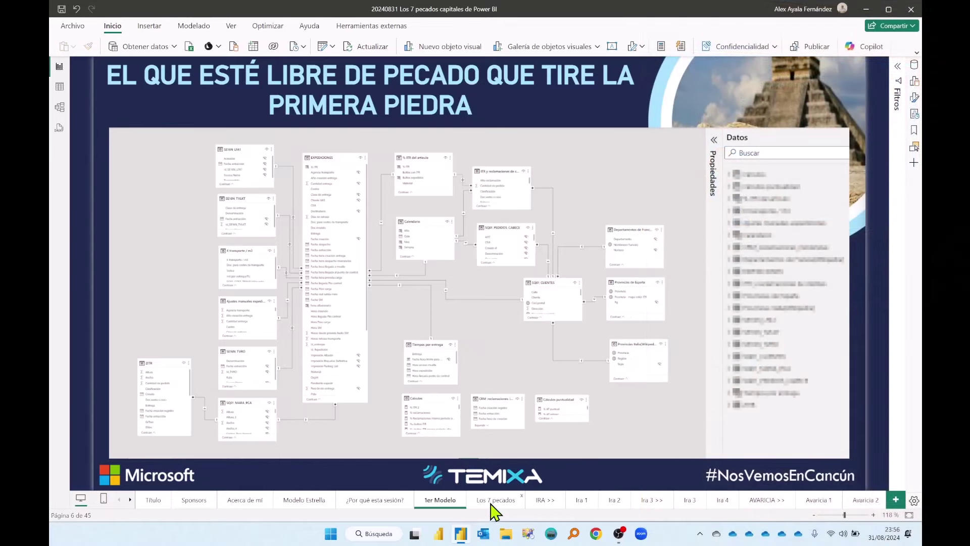
Step: Go to the 'Los 7 pecados capitales' slide listing the seven sins, page 7
{"action": "left_click", "coordinate": [492, 501]}
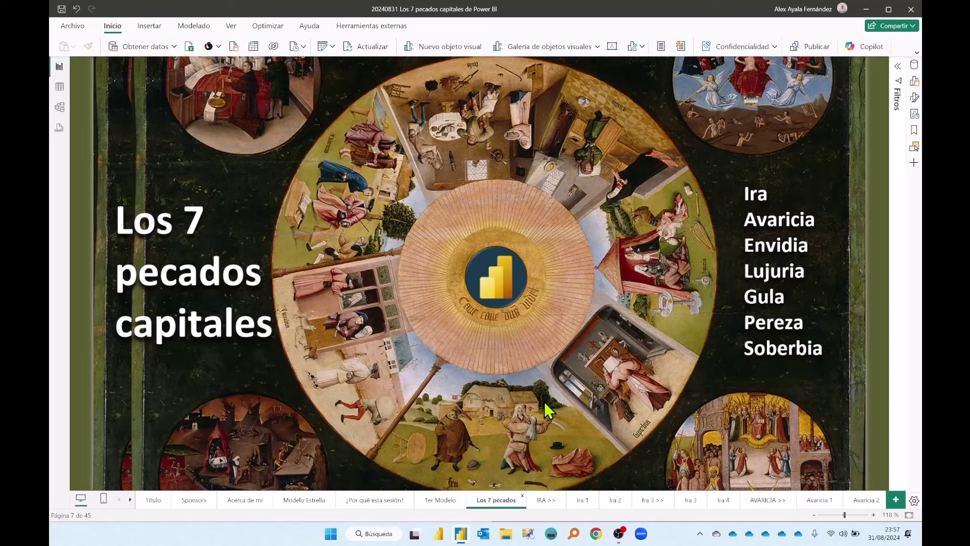
Step: Pass the IRA title slide to reach 'Ira 1' on bidirectional relationship drawbacks
{"action": "left_click", "coordinate": [547, 502]}
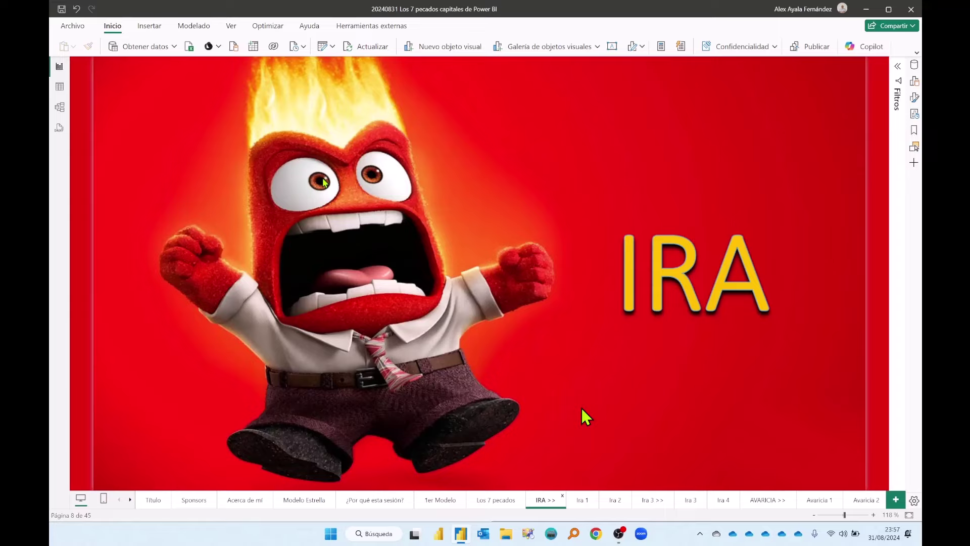
{"action": "left_click", "coordinate": [583, 500]}
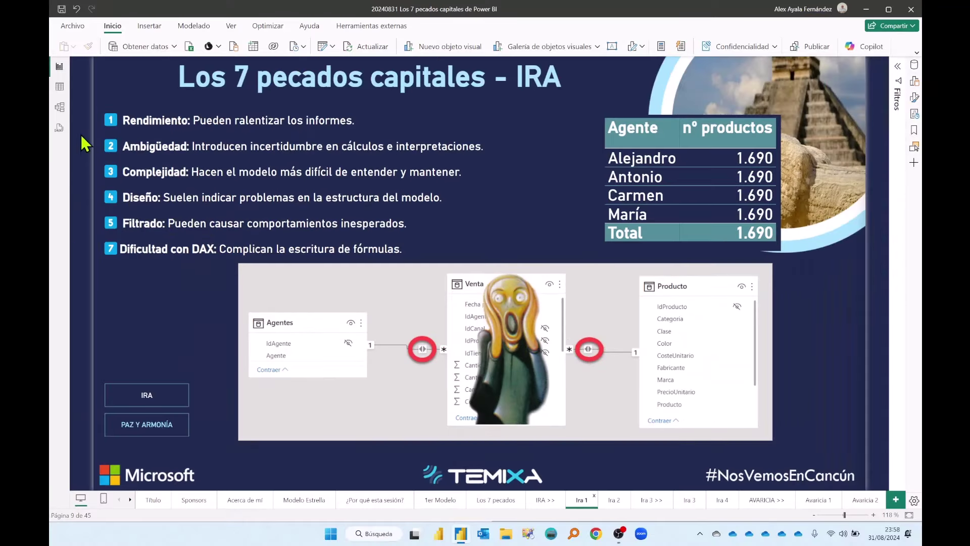
Step: In the Ira 1 model layout, set the Venta–Producto relationship to filter in both directions
{"action": "left_click", "coordinate": [60, 112]}
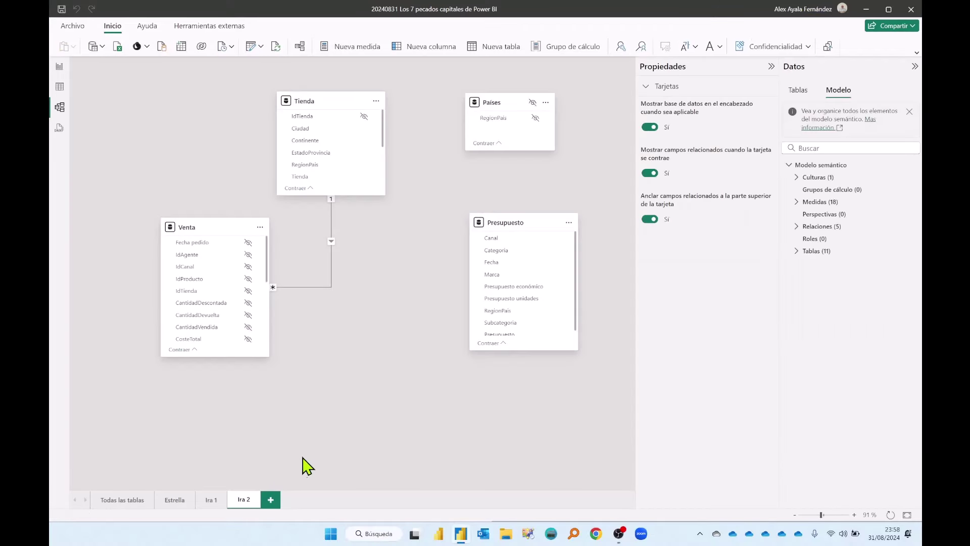
{"action": "left_click", "coordinate": [218, 499]}
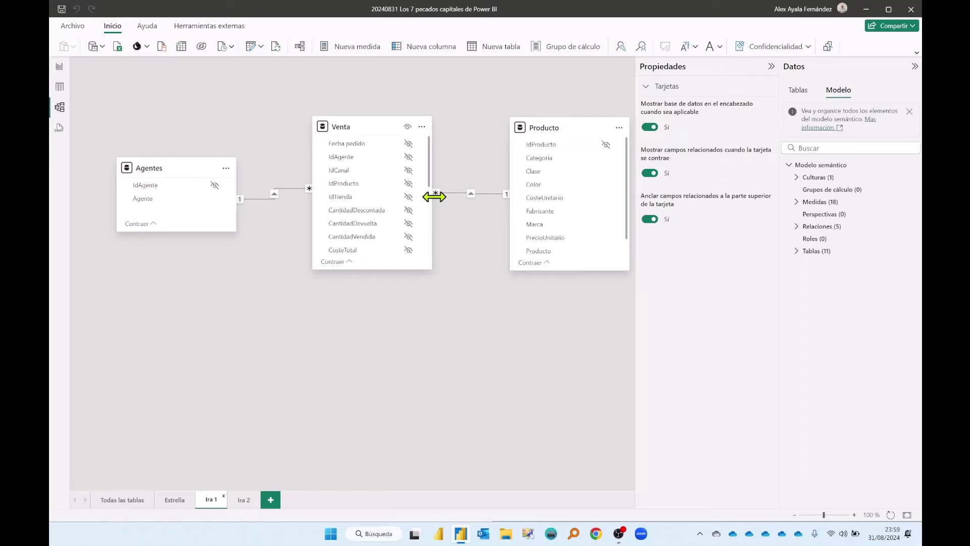
{"action": "double_click", "coordinate": [467, 195]}
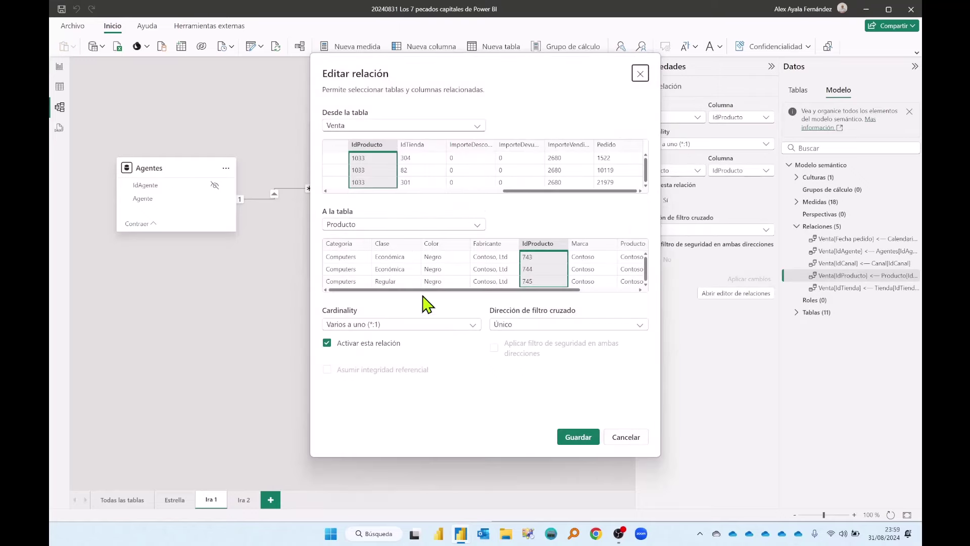
{"action": "left_click", "coordinate": [512, 331]}
{"action": "left_click", "coordinate": [519, 355]}
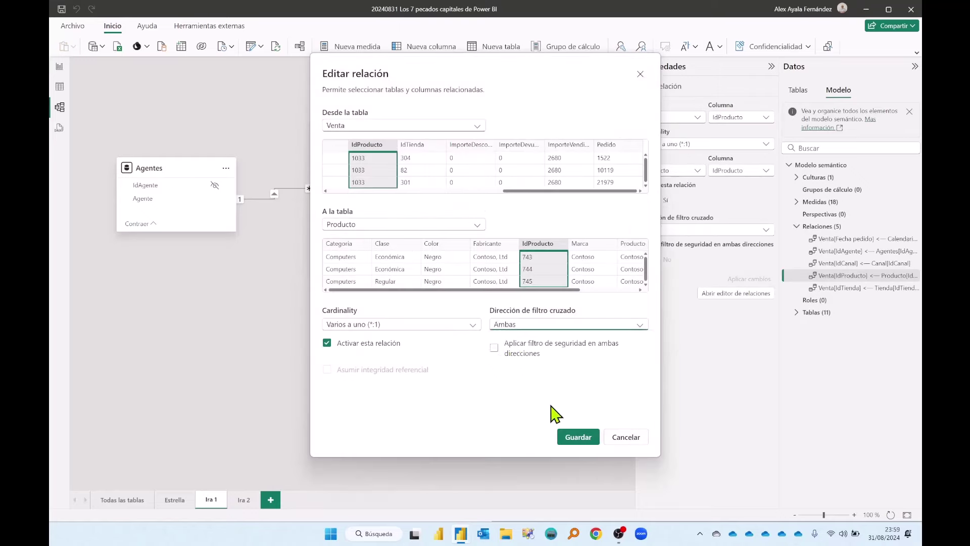
{"action": "left_click", "coordinate": [577, 438]}
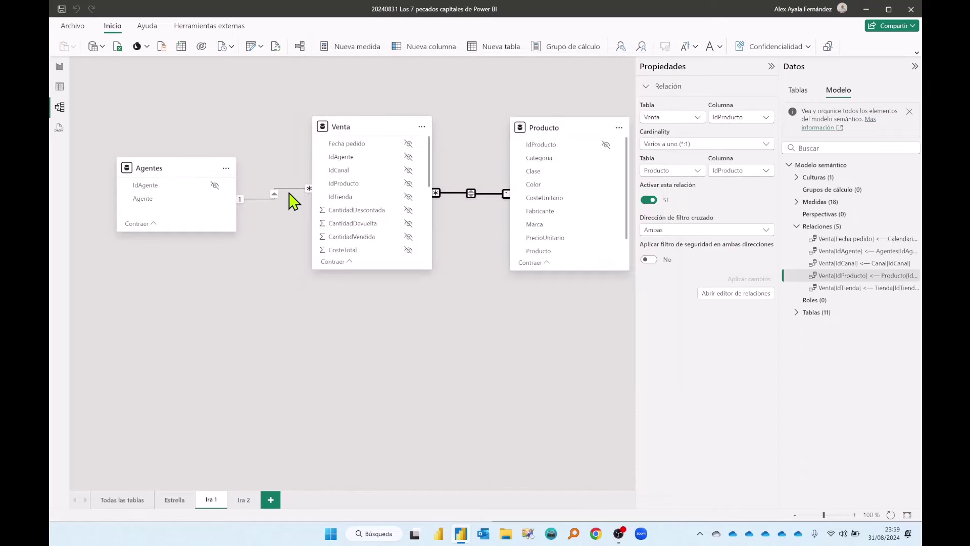
Step: Set Venta–Agentes to filter in both directions and return to the IRA slide
{"action": "double_click", "coordinate": [292, 192]}
{"action": "left_click", "coordinate": [526, 330]}
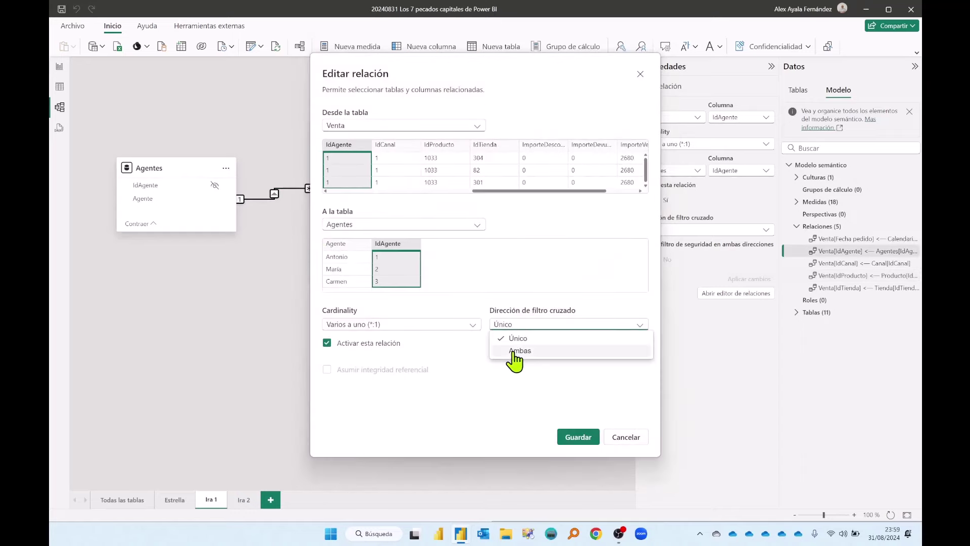
{"action": "left_click", "coordinate": [517, 353]}
{"action": "left_click", "coordinate": [568, 437]}
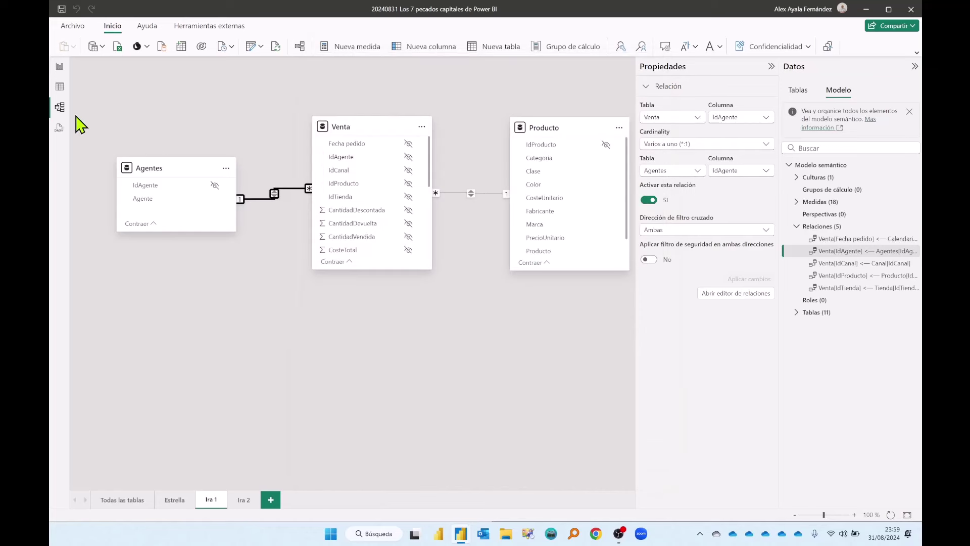
{"action": "left_click", "coordinate": [59, 67]}
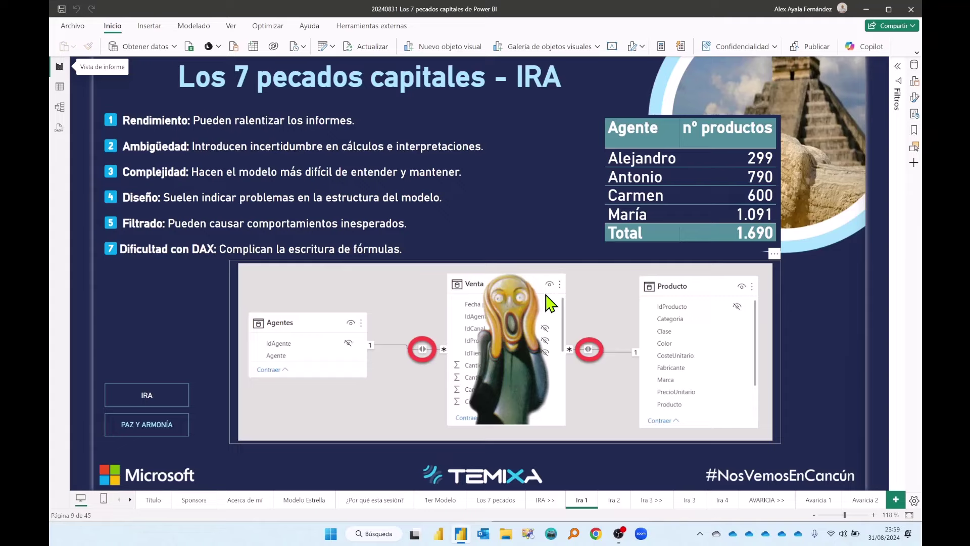
Step: Set the Venta–Agentes relationship back to single cross-filter direction
{"action": "left_click", "coordinate": [59, 107]}
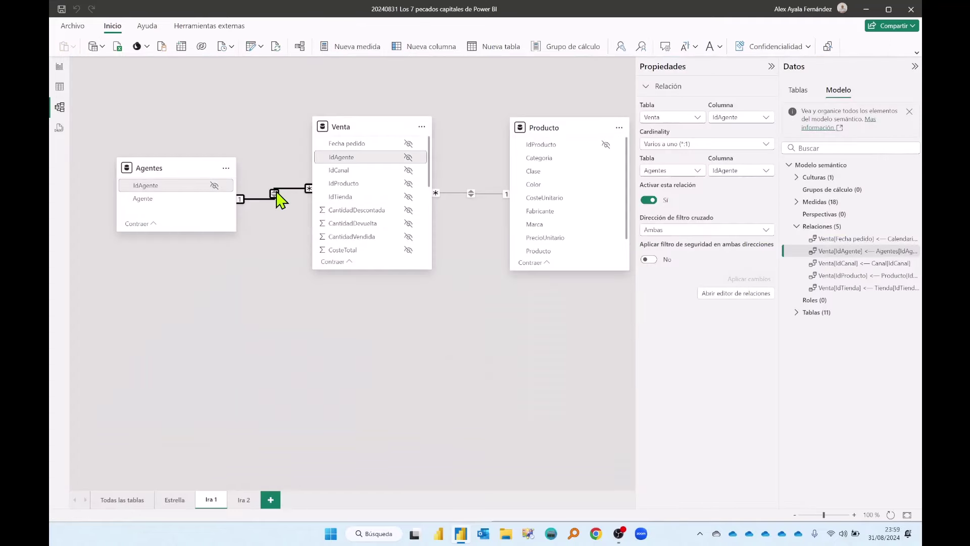
{"action": "double_click", "coordinate": [277, 194]}
{"action": "left_click", "coordinate": [515, 325]}
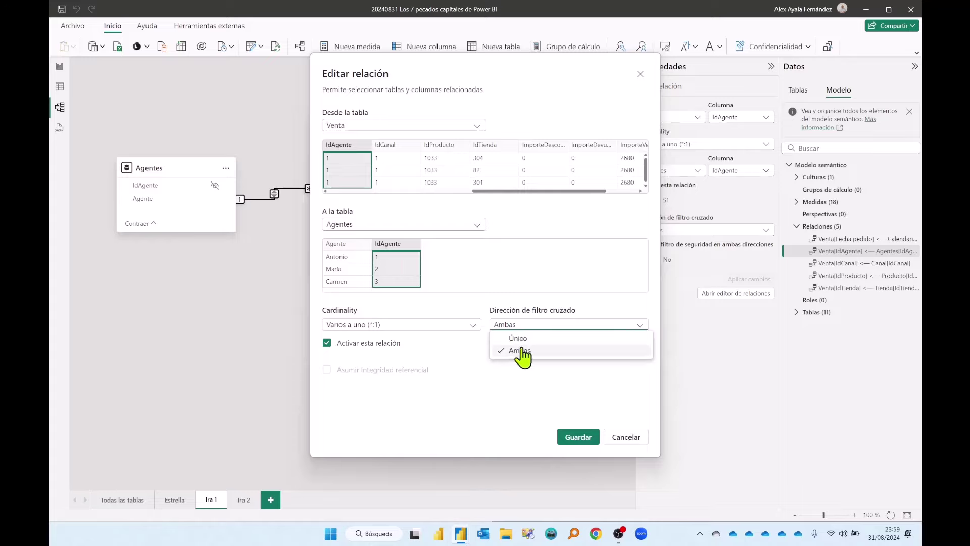
{"action": "left_click", "coordinate": [515, 338]}
{"action": "left_click", "coordinate": [579, 437]}
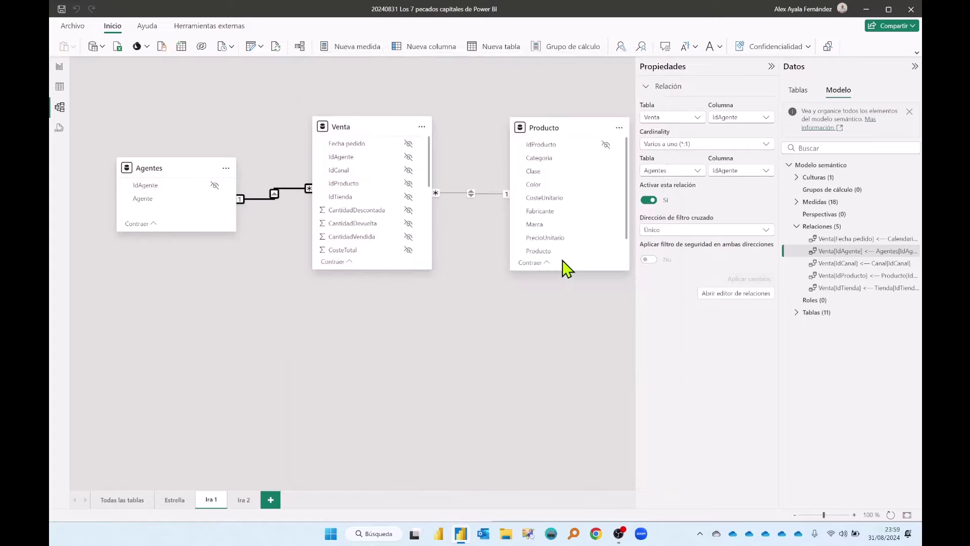
Step: Set Venta–Producto to single direction too and return to the IRA slide
{"action": "double_click", "coordinate": [478, 194]}
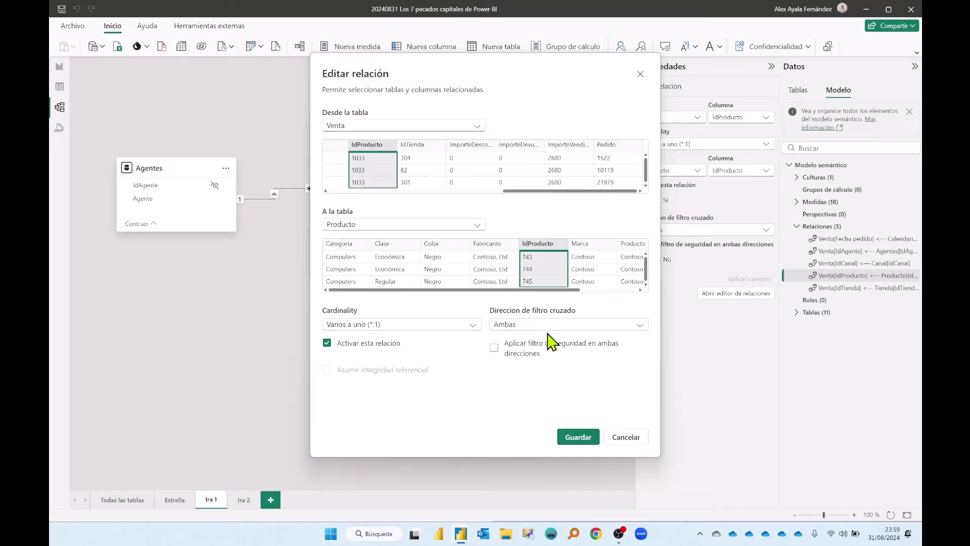
{"action": "left_click", "coordinate": [544, 327]}
{"action": "left_click", "coordinate": [516, 337]}
{"action": "left_click", "coordinate": [577, 437]}
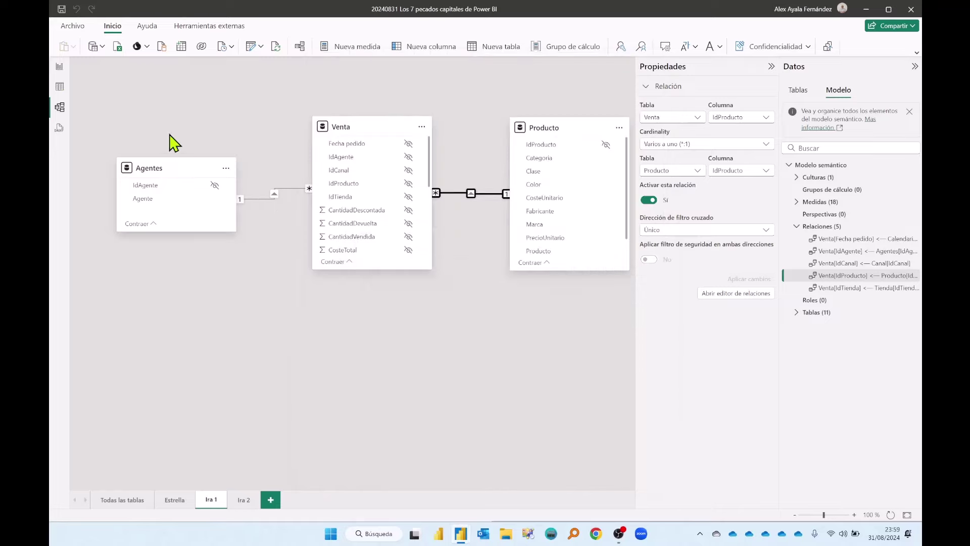
{"action": "left_click", "coordinate": [60, 66]}
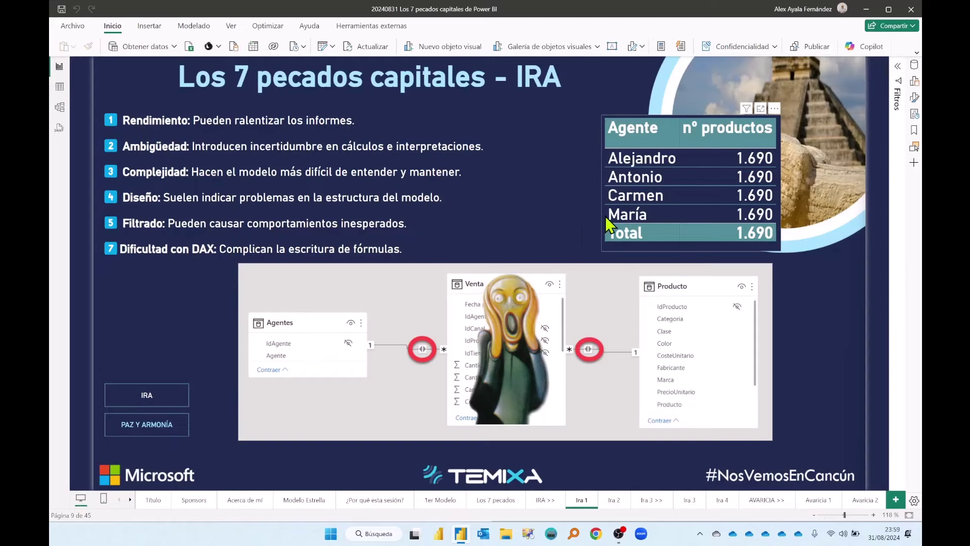
Step: Show the PAZ Y ARMONÍA version of Ira 1 with the CROSSFILTER Both measure
{"action": "left_click", "coordinate": [608, 502]}
{"action": "left_click", "coordinate": [582, 501]}
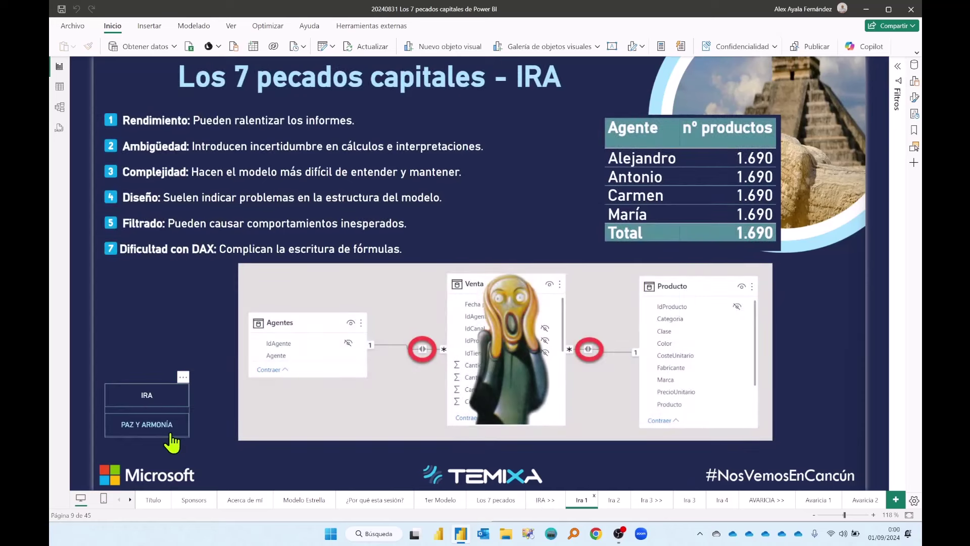
{"action": "left_click", "coordinate": [149, 429], "text": "ctrl"}
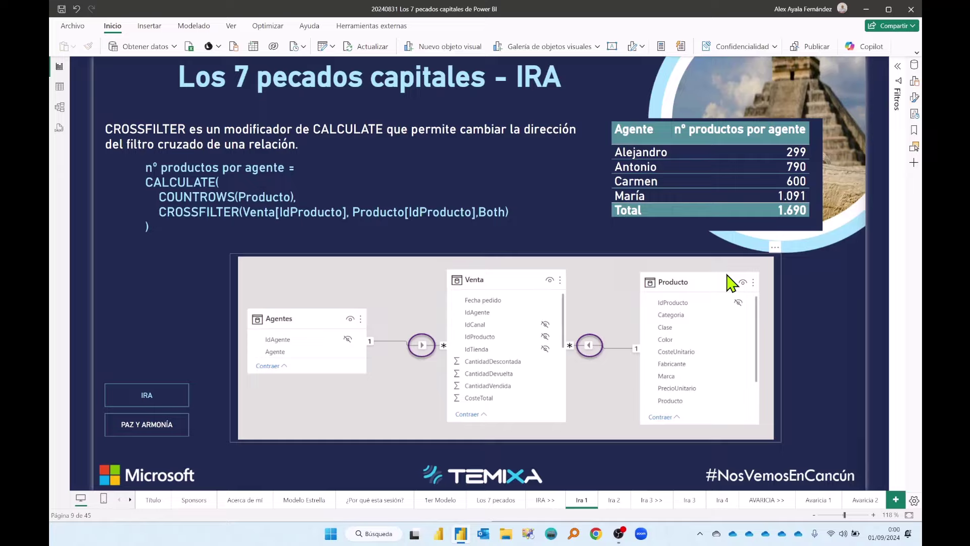
Step: Select the per-agent products table on the IRA slide
{"action": "left_click", "coordinate": [916, 83]}
{"action": "mouse_move", "coordinate": [710, 170]}
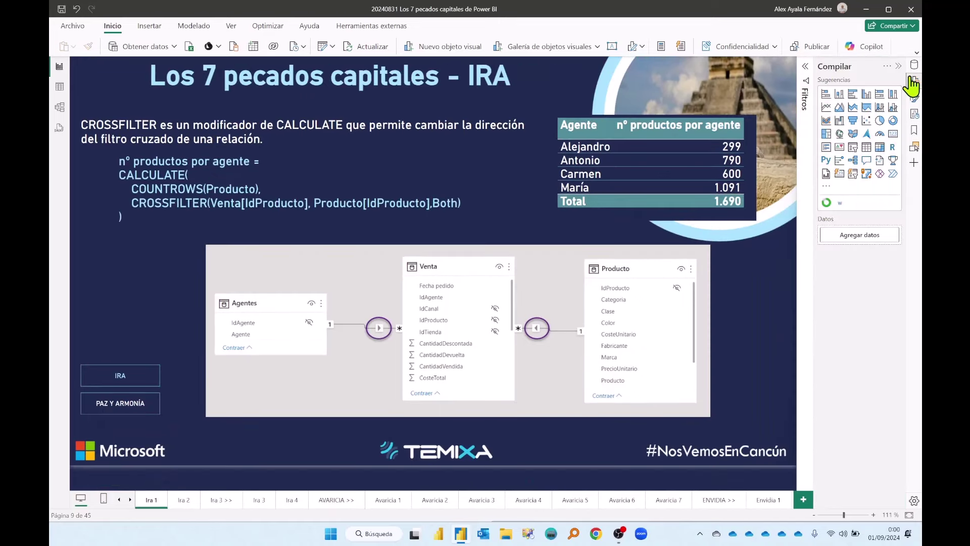
{"action": "left_click", "coordinate": [916, 84]}
{"action": "left_click", "coordinate": [818, 162]}
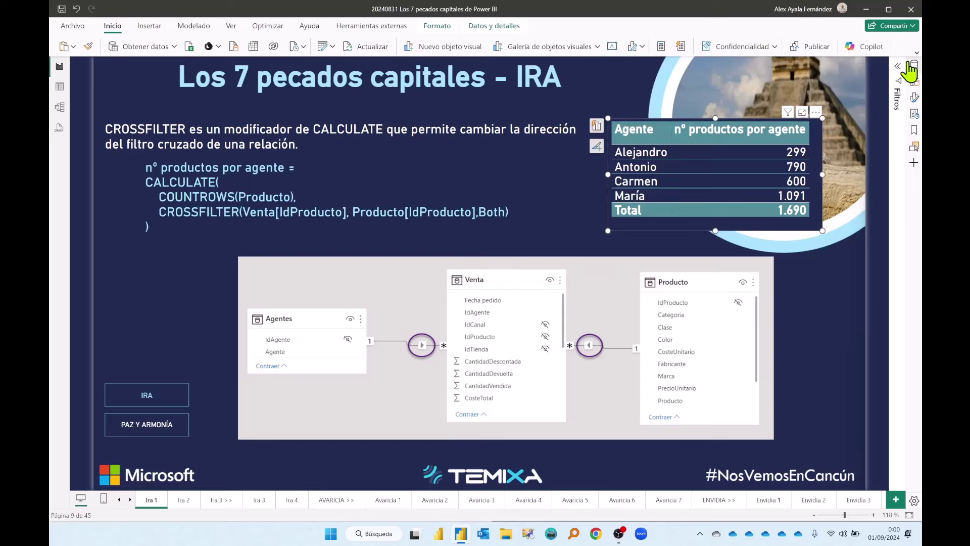
Step: View the per-agent products measure formula under Demo measures > Ira 1, then move to Ira 2
{"action": "left_click", "coordinate": [914, 65]}
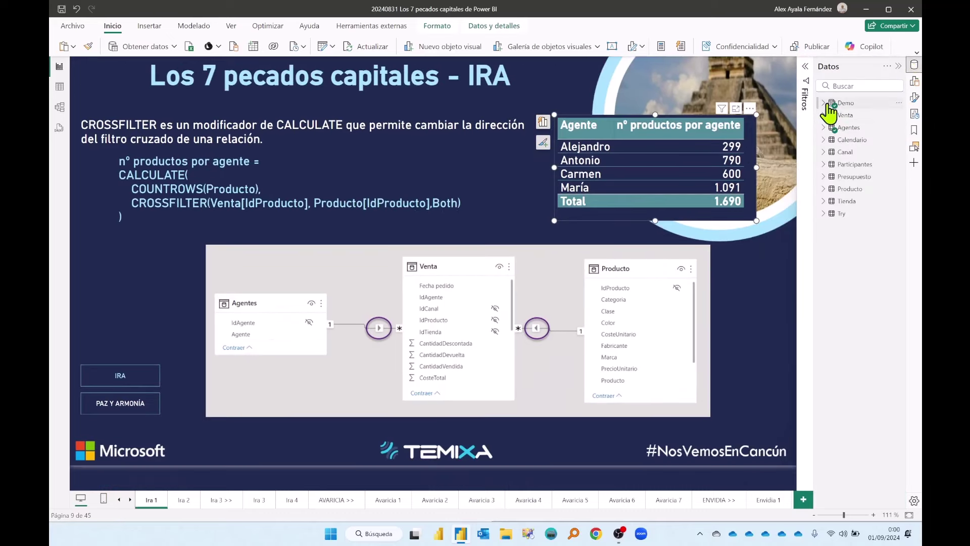
{"action": "left_click", "coordinate": [823, 103]}
{"action": "left_click", "coordinate": [832, 115]}
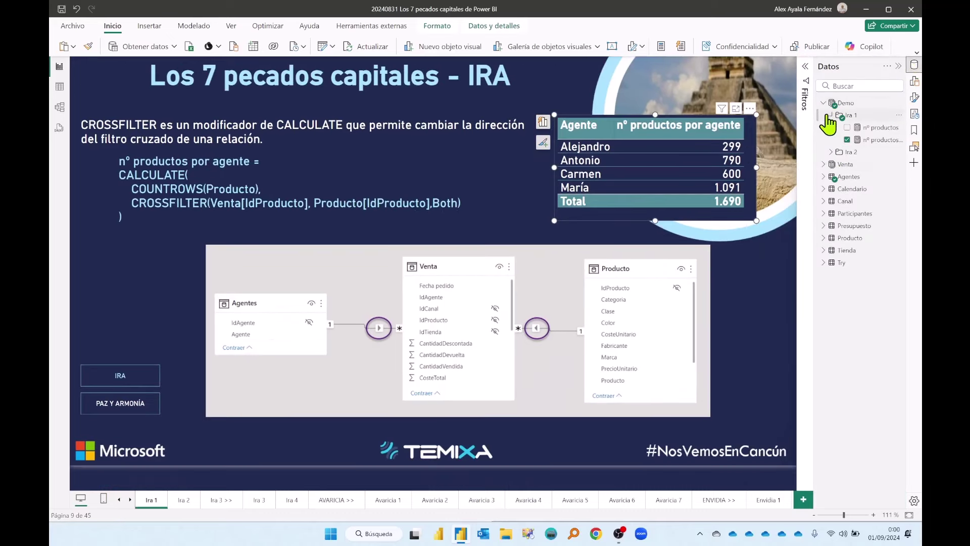
{"action": "left_click", "coordinate": [870, 140]}
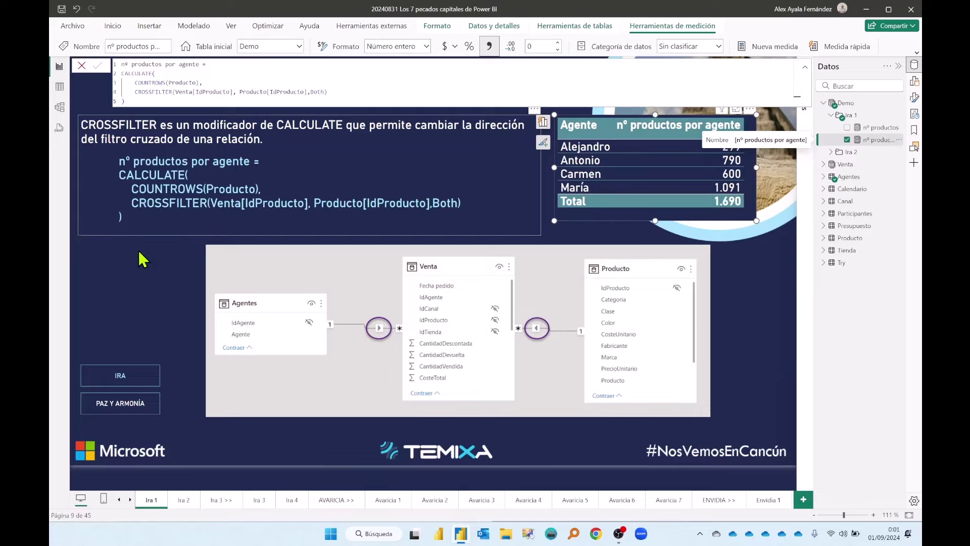
{"action": "left_click", "coordinate": [192, 501]}
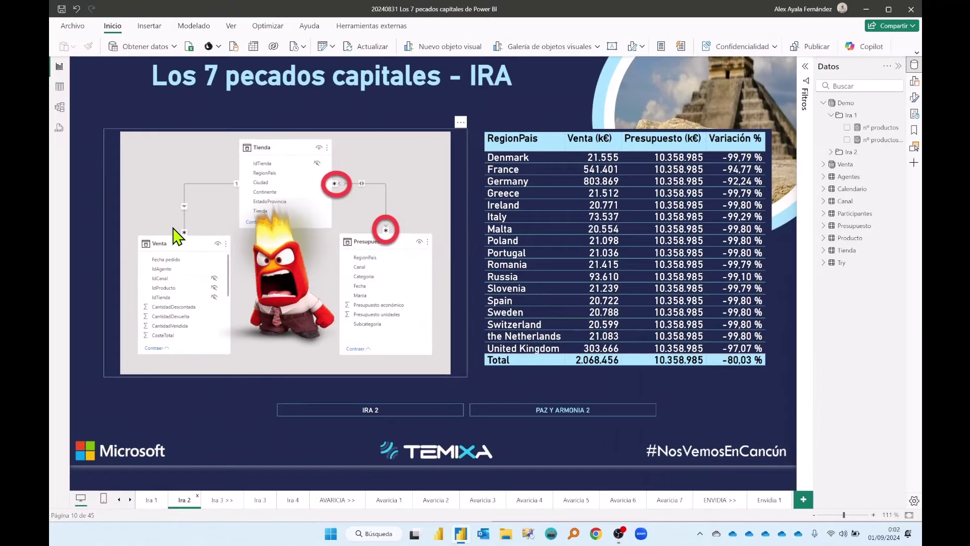
Step: Switch to Model view and display the Ira 2 diagram layout
{"action": "left_click", "coordinate": [60, 107]}
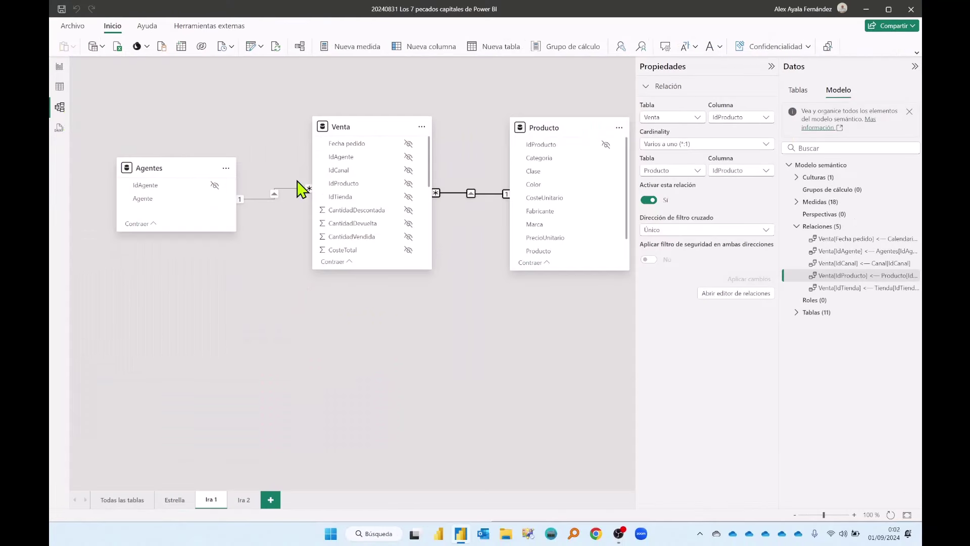
{"action": "left_click", "coordinate": [244, 501]}
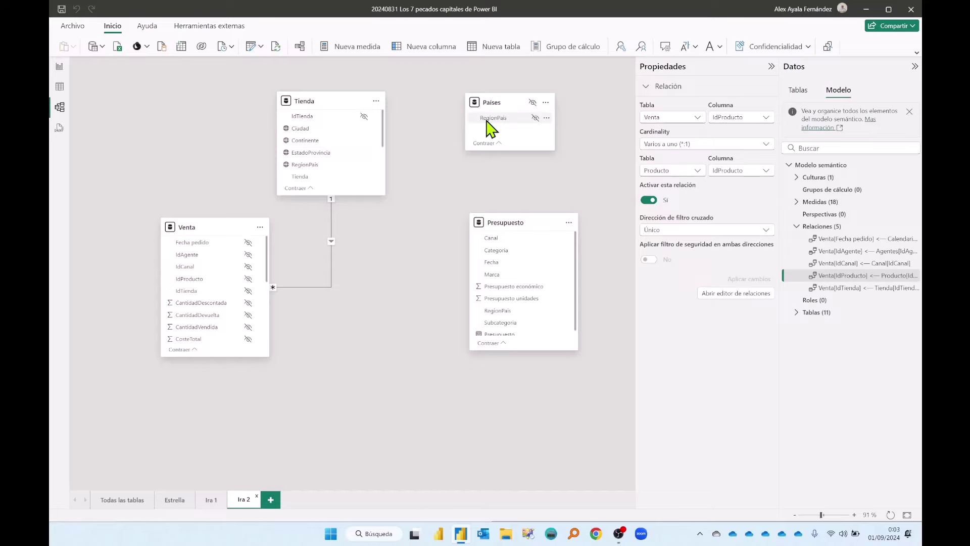
Step: Link Paises to Tienda and to Presupuesto on RegionPais, saving each relationship
{"action": "left_click_drag", "start_coordinate": [500, 119], "coordinate": [350, 167]}
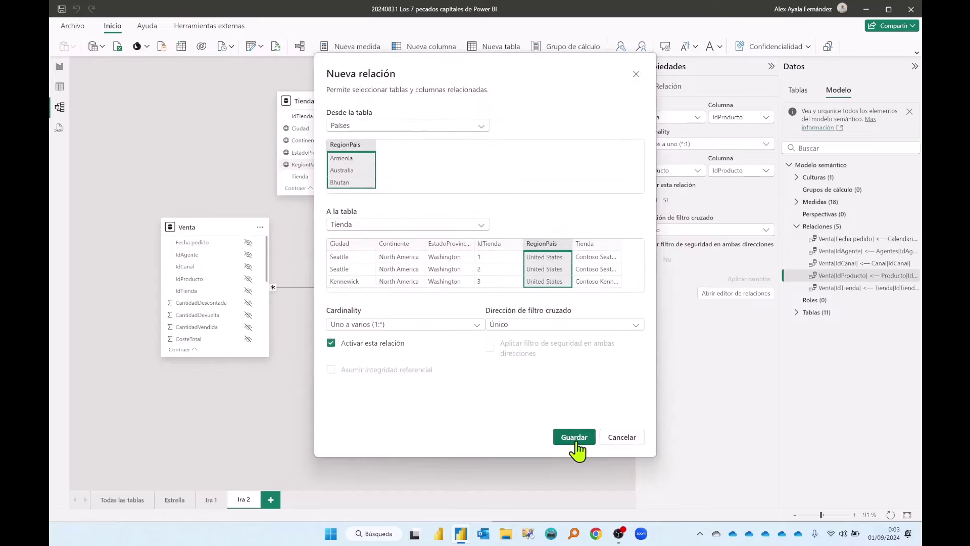
{"action": "key", "text": "Return"}
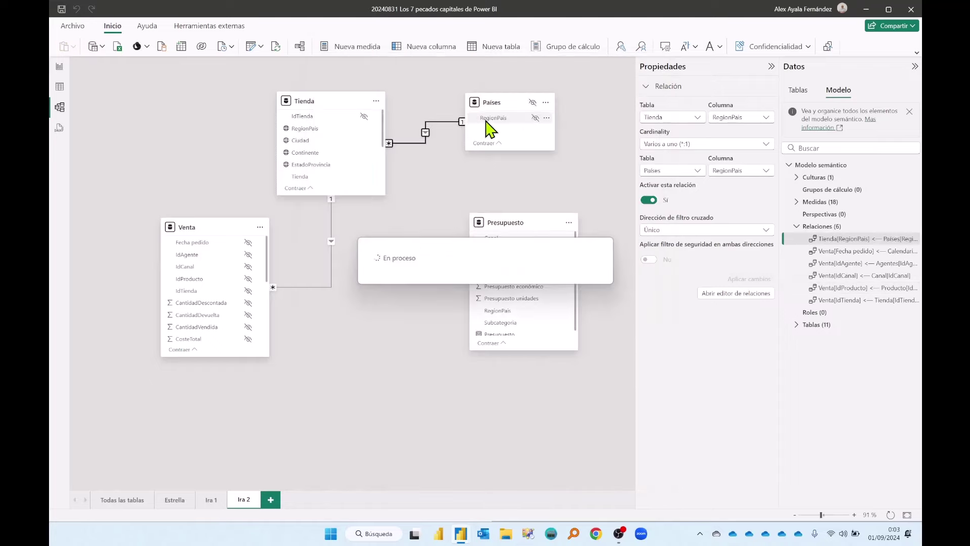
{"action": "left_click_drag", "start_coordinate": [490, 126], "coordinate": [509, 212]}
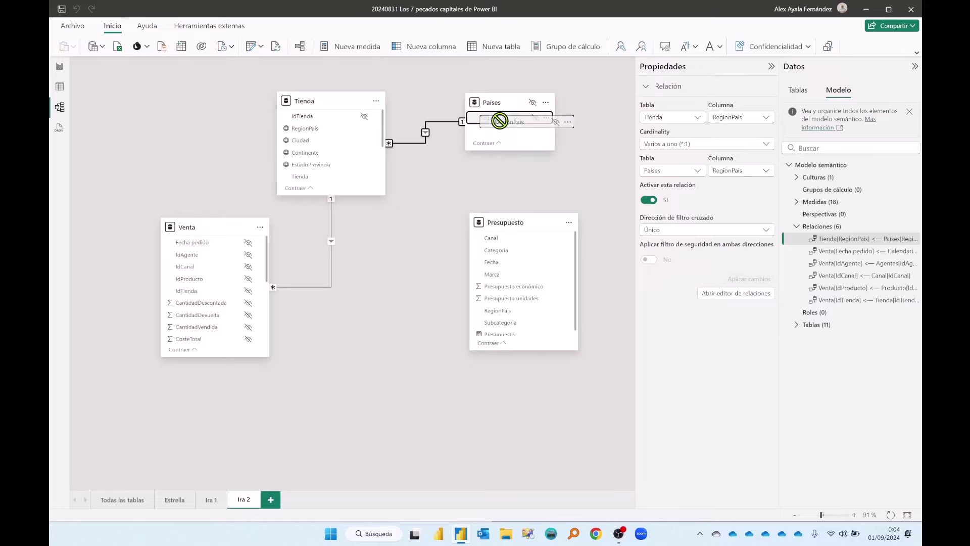
{"action": "left_click_drag", "start_coordinate": [510, 212], "coordinate": [501, 119]}
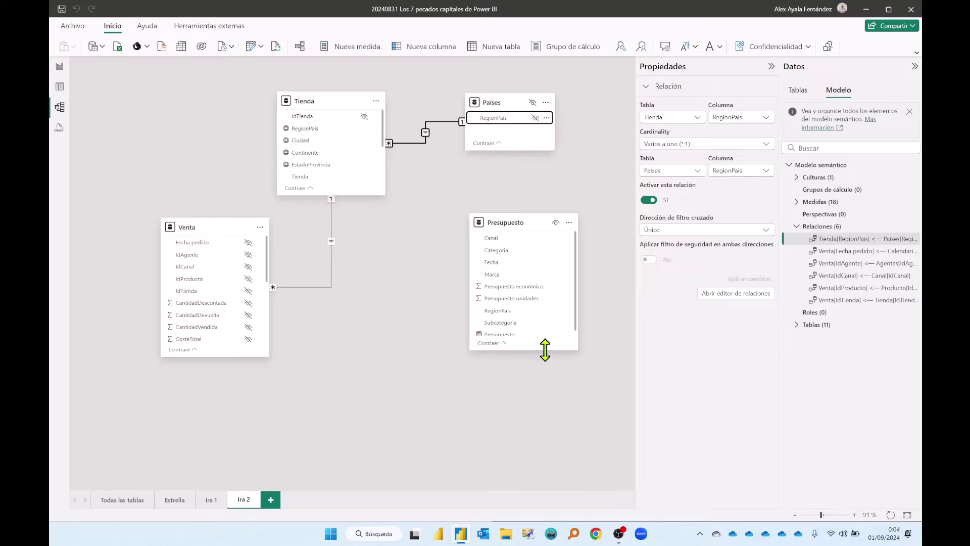
{"action": "left_click_drag", "start_coordinate": [546, 349], "coordinate": [545, 404]}
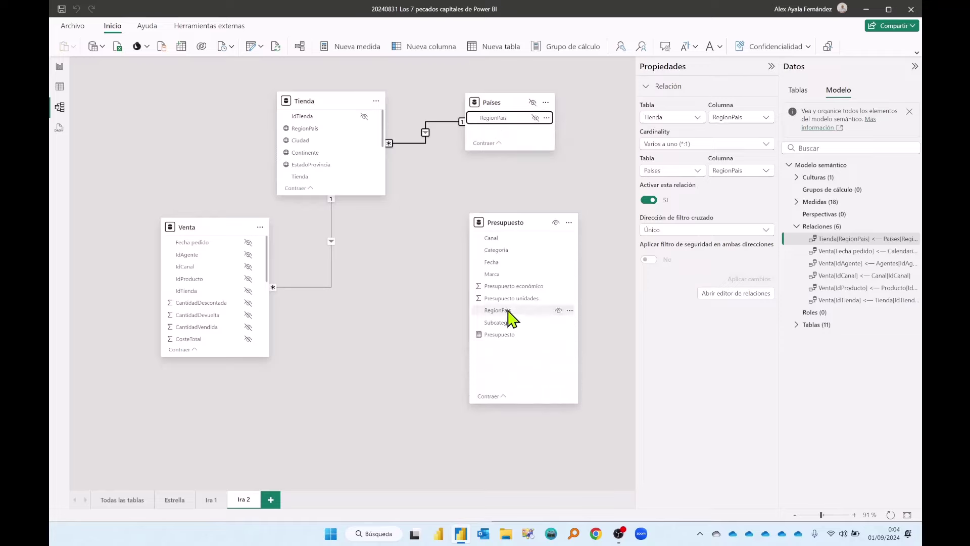
{"action": "left_click_drag", "start_coordinate": [507, 310], "coordinate": [500, 119]}
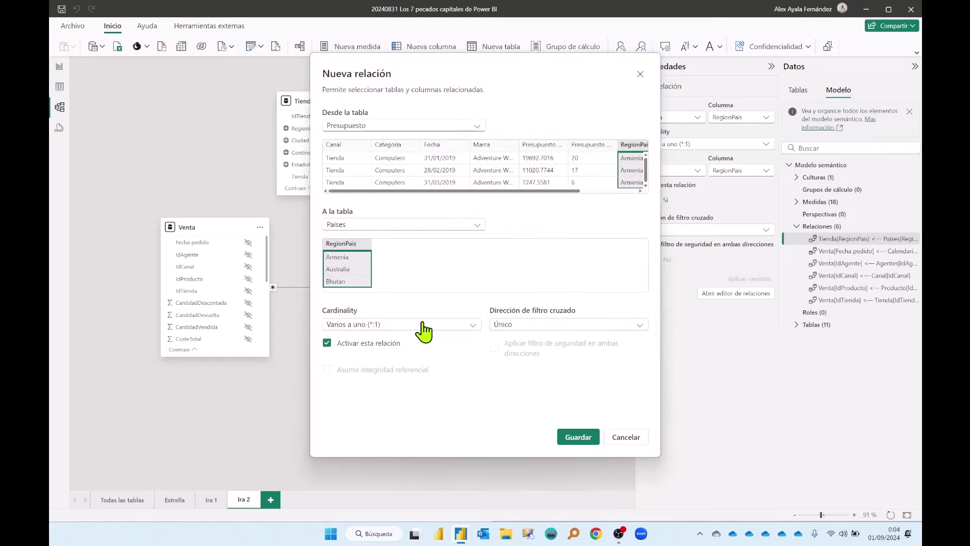
{"action": "left_click", "coordinate": [577, 427]}
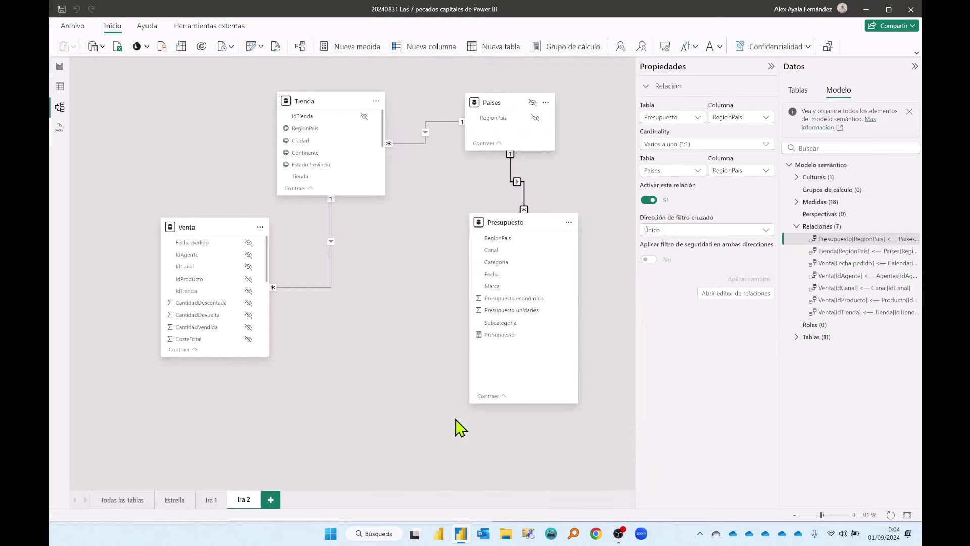
{"action": "left_click", "coordinate": [411, 393]}
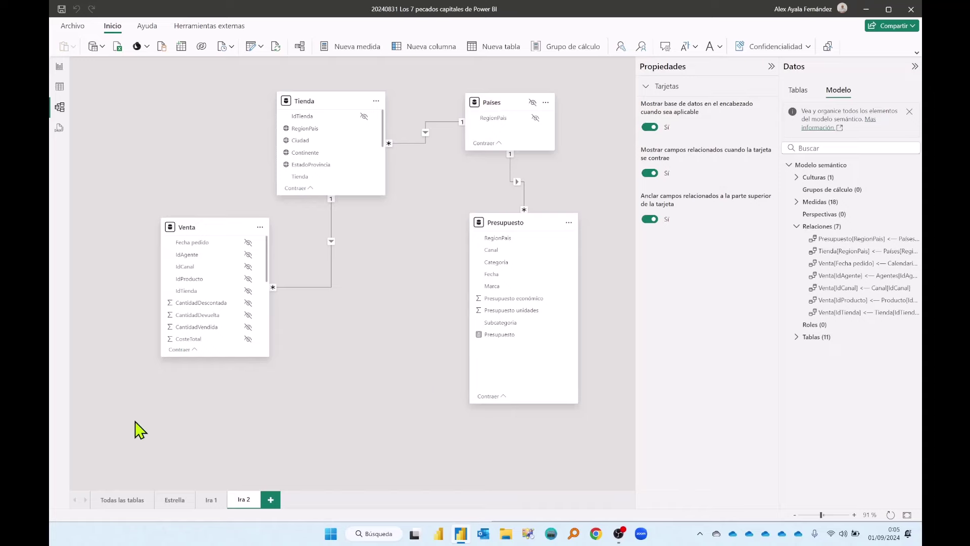
{"action": "left_click", "coordinate": [59, 70]}
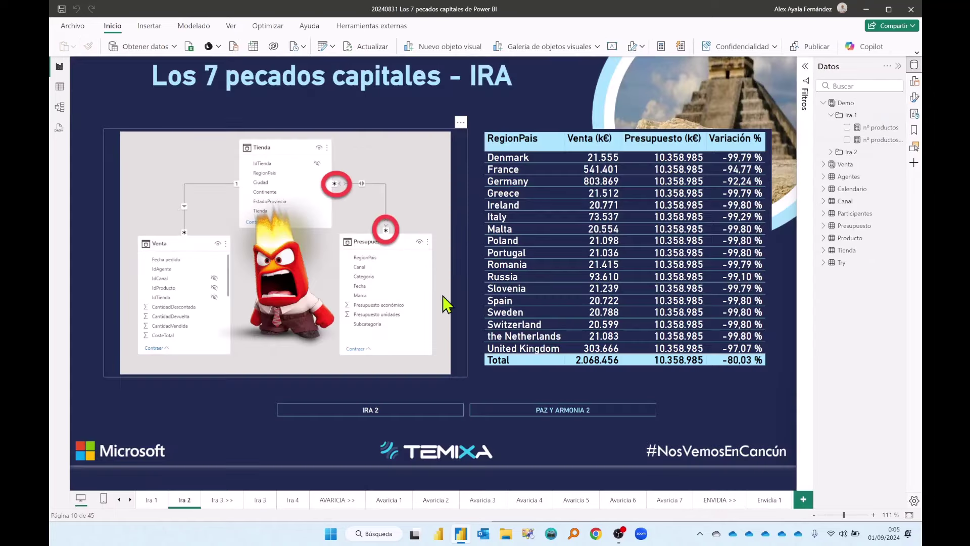
{"action": "left_click", "coordinate": [525, 416]}
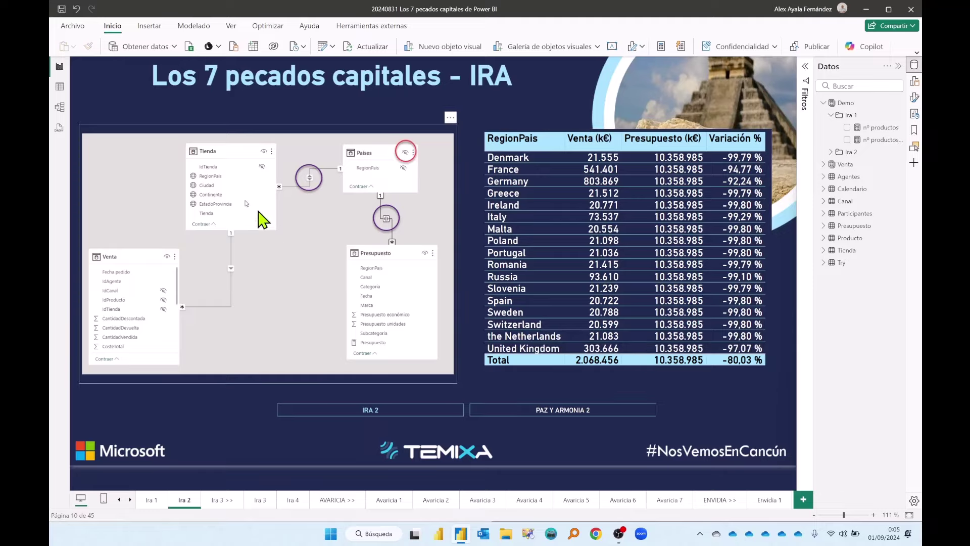
{"action": "left_click", "coordinate": [59, 107]}
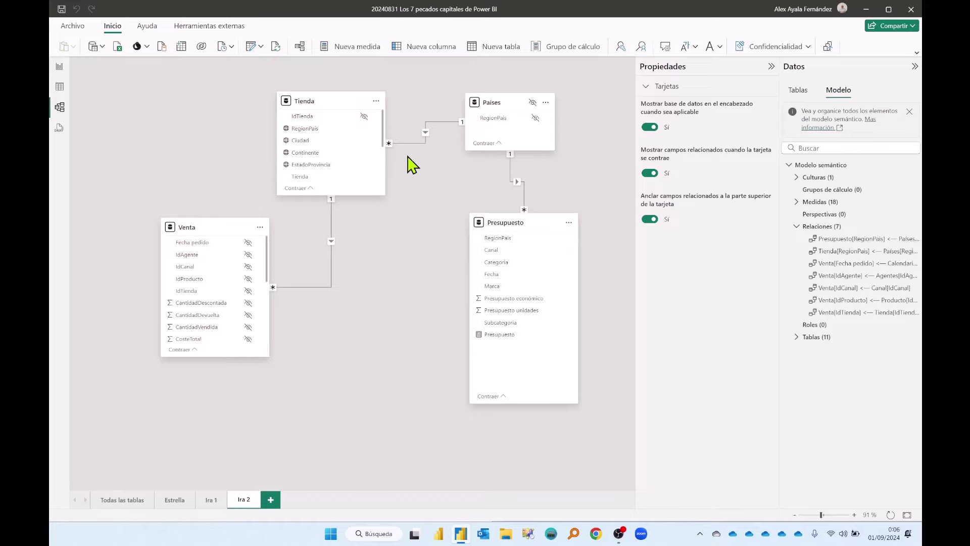
Step: Set the Tienda–Paises RegionPais relationship's cross-filter direction to Ambas and save it
{"action": "double_click", "coordinate": [410, 143]}
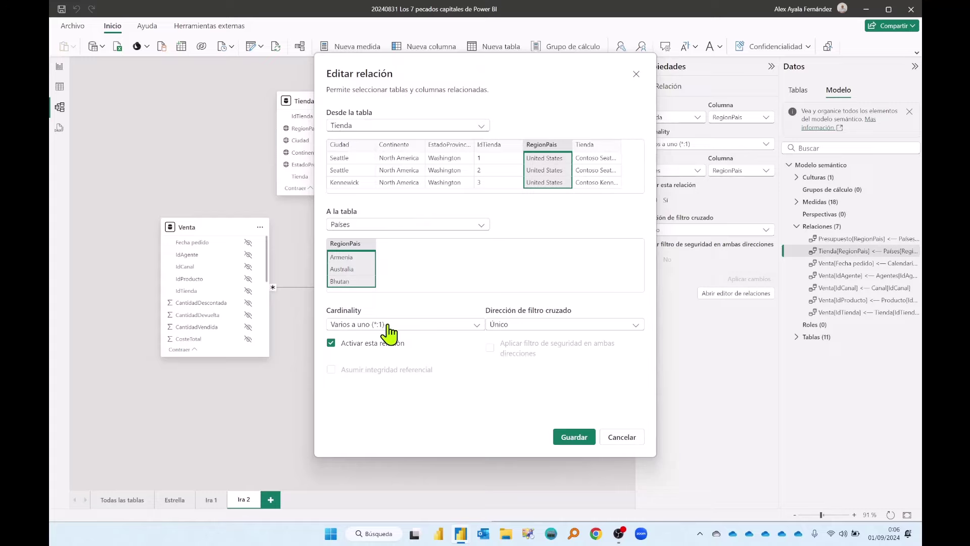
{"action": "left_click", "coordinate": [501, 326]}
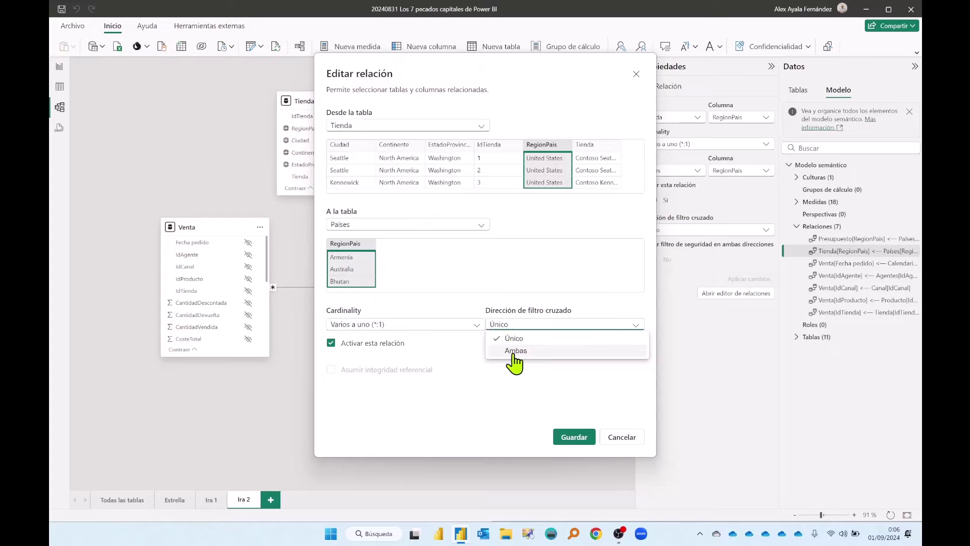
{"action": "left_click", "coordinate": [516, 350]}
{"action": "left_click", "coordinate": [575, 437]}
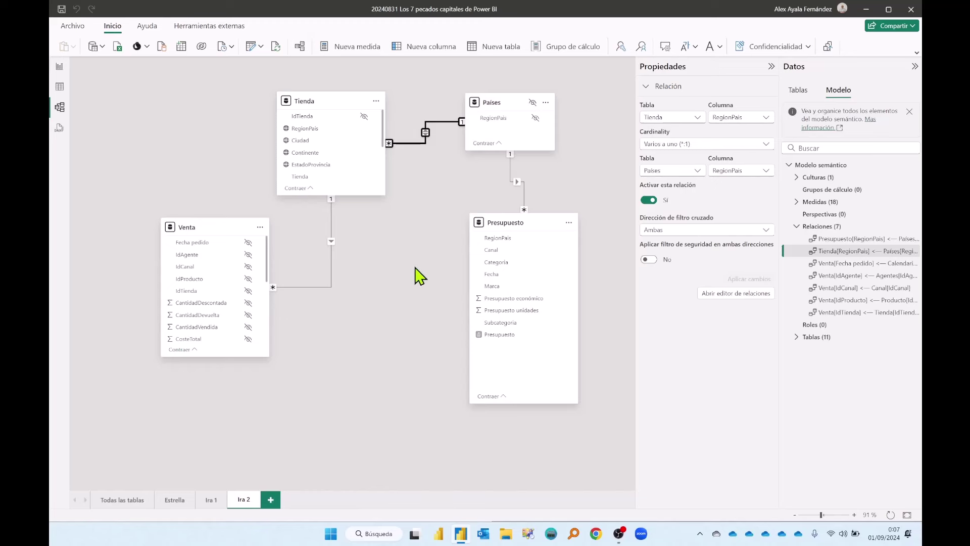
Step: Return to Report view to see the Ira 2 sales-versus-budget table by country
{"action": "left_click", "coordinate": [59, 68]}
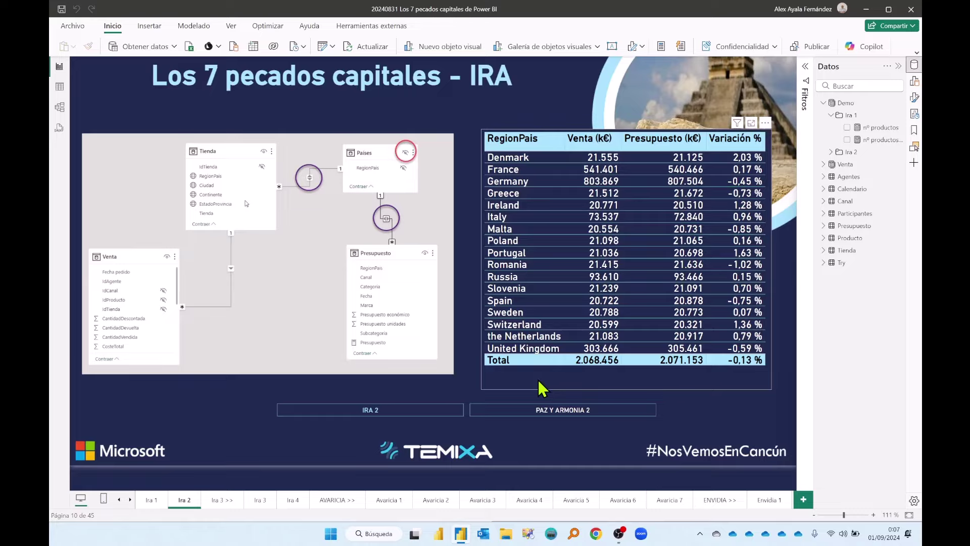
Step: Advance past the Ira 3 >> title slide to the Ira 3 NOMENCLATURA slide
{"action": "left_click", "coordinate": [221, 501]}
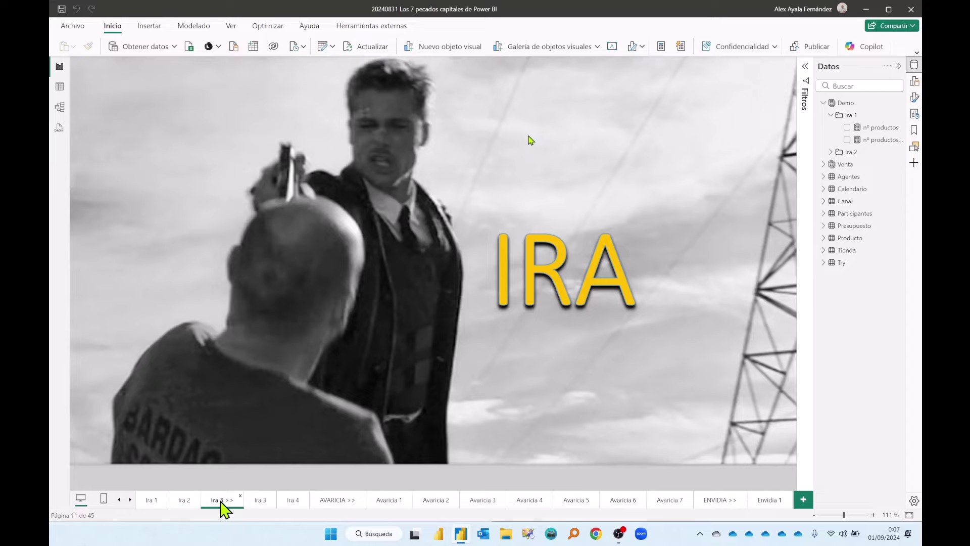
{"action": "left_click", "coordinate": [257, 500]}
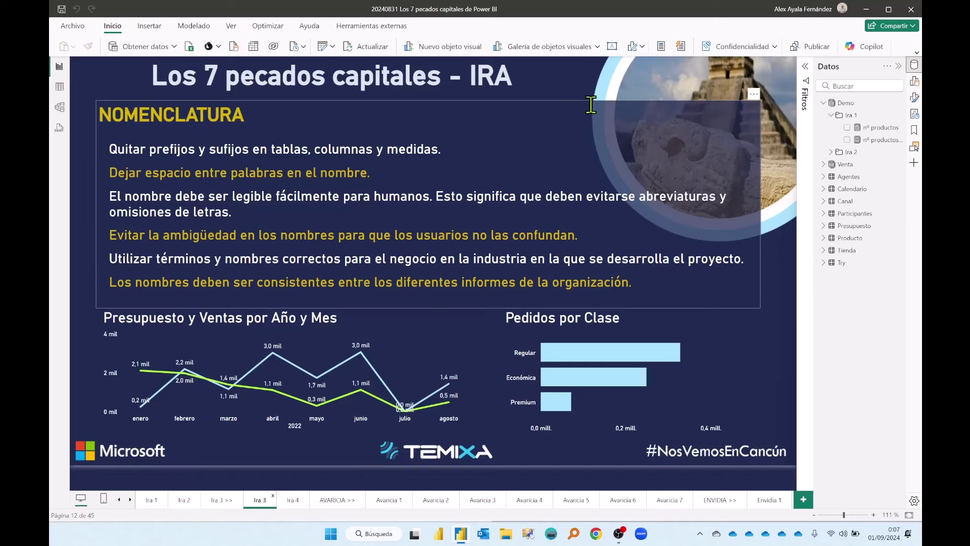
Step: Hide the data fields list to enlarge the Ira 3 naming-rules slide
{"action": "left_click", "coordinate": [899, 66]}
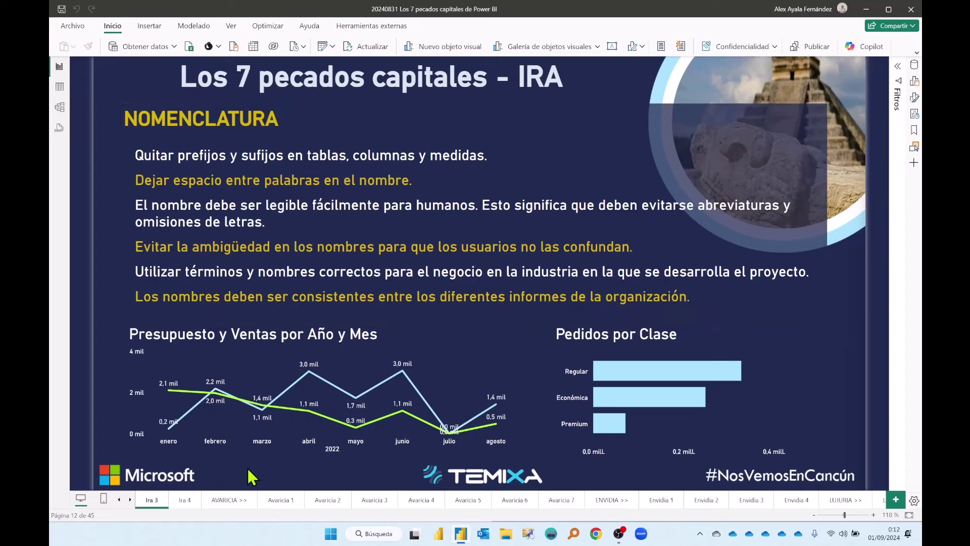
Step: Go to the Ira 4 slide and place the first red X over the first cat
{"action": "left_click", "coordinate": [186, 503]}
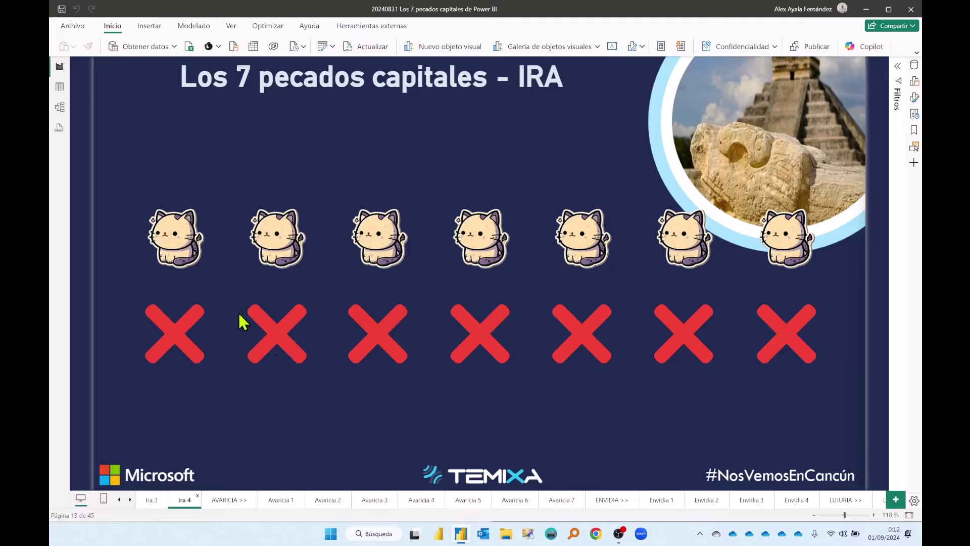
{"action": "left_click_drag", "start_coordinate": [177, 335], "coordinate": [177, 235]}
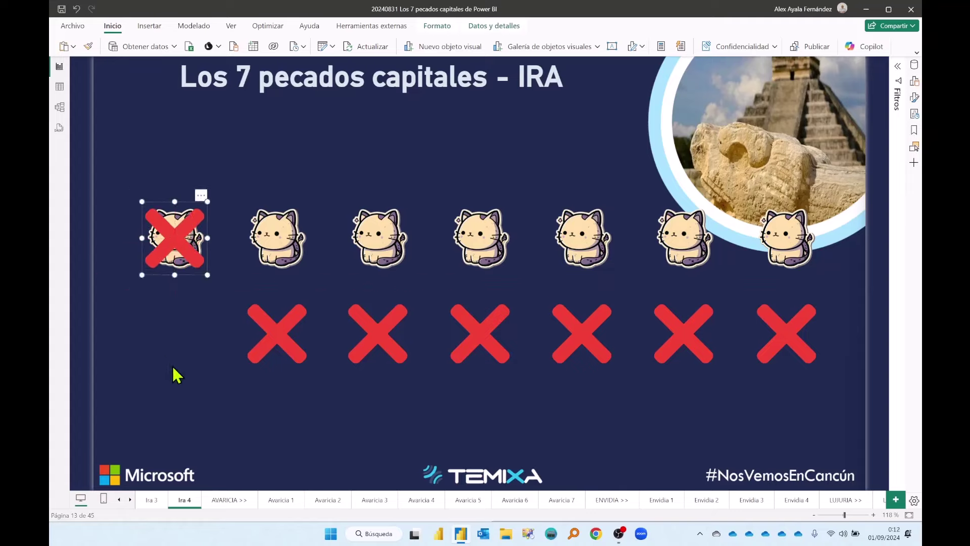
Step: Pass the AVARICIA title slide to reach Avaricia 1, '¿Por qué documentar?'
{"action": "left_click", "coordinate": [238, 509]}
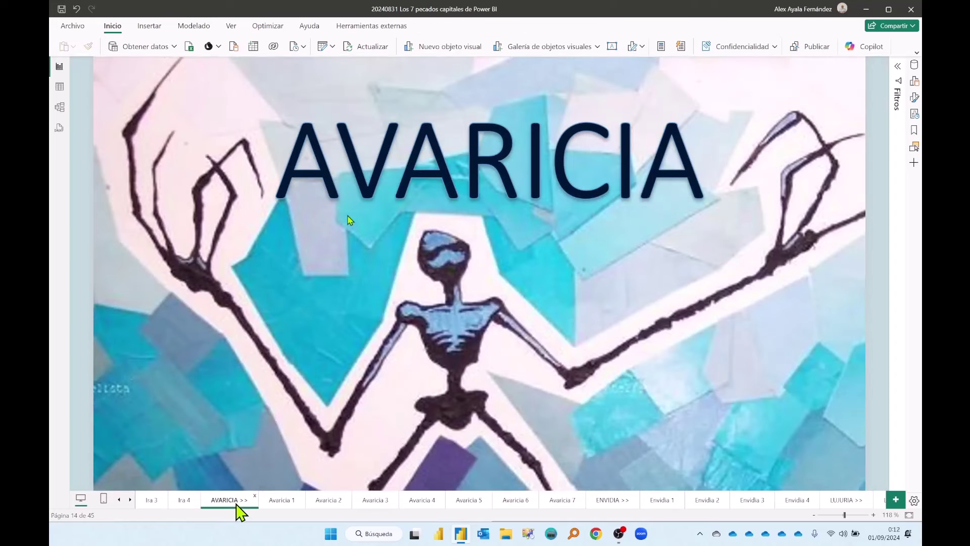
{"action": "left_click", "coordinate": [279, 510]}
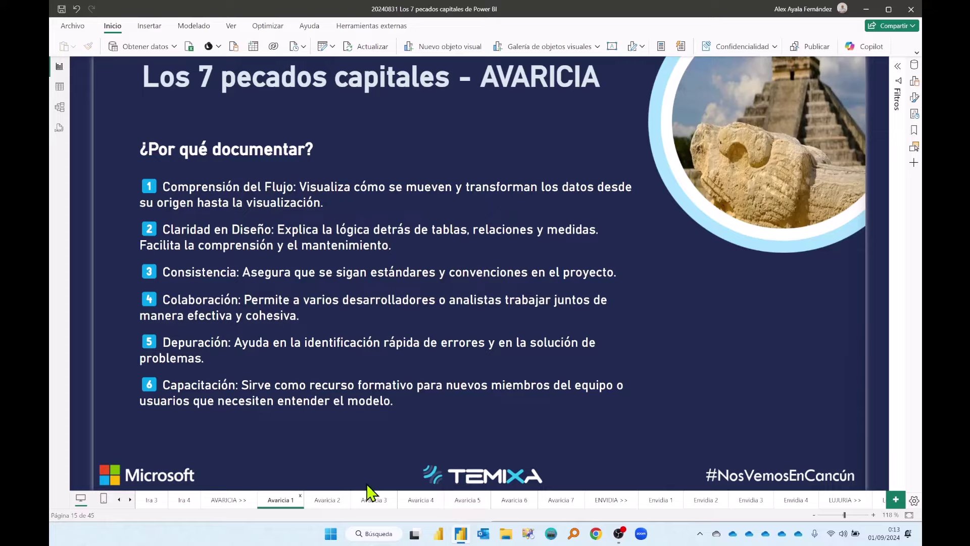
Step: Show the Avaricia 2 slide with the query description shown as a tooltip
{"action": "left_click", "coordinate": [325, 500]}
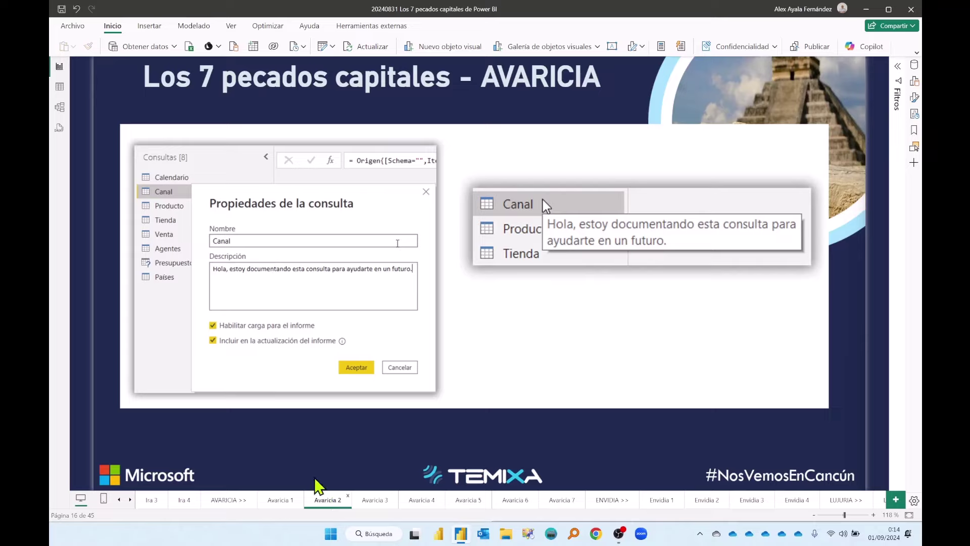
Step: Switch to the Avaricia 3 page (17 of 45) on query folders and documented applied steps
{"action": "left_click", "coordinate": [376, 502]}
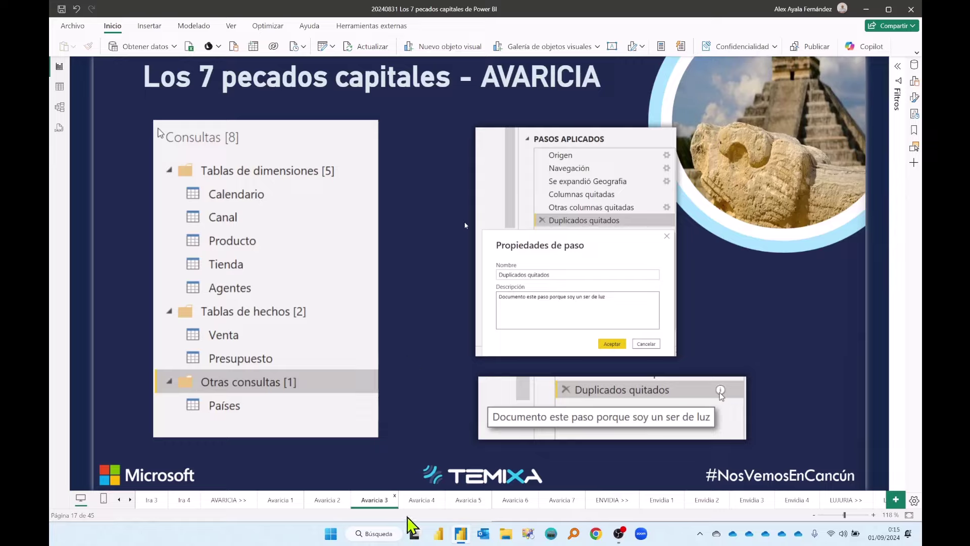
{"action": "mouse_move", "coordinate": [421, 500]}
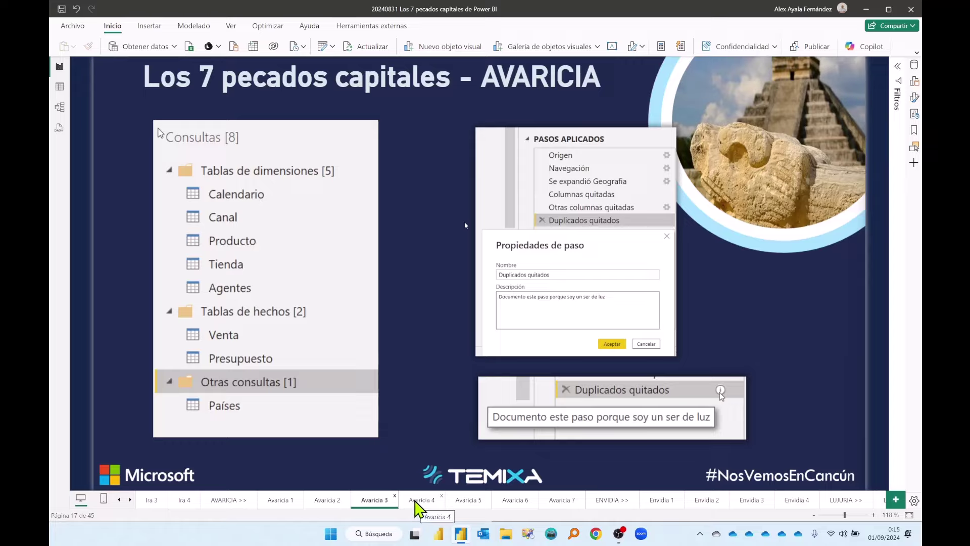
Step: Switch to the Avaricia 4 page (18 of 45) showing the Coste de la venta measure description
{"action": "left_click", "coordinate": [415, 501]}
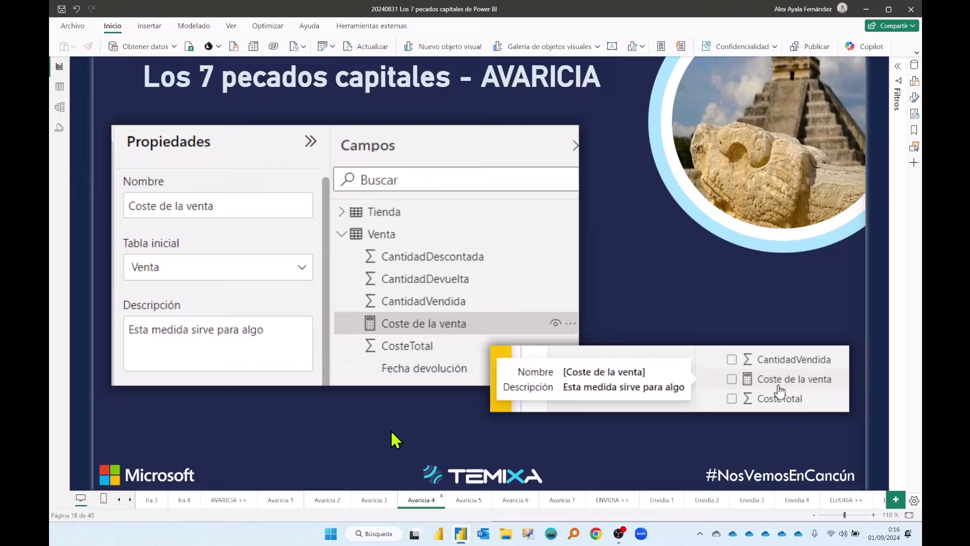
Step: Switch to the Avaricia 5 page (19 of 45) on measure display folders and commented DAX
{"action": "left_click", "coordinate": [468, 500]}
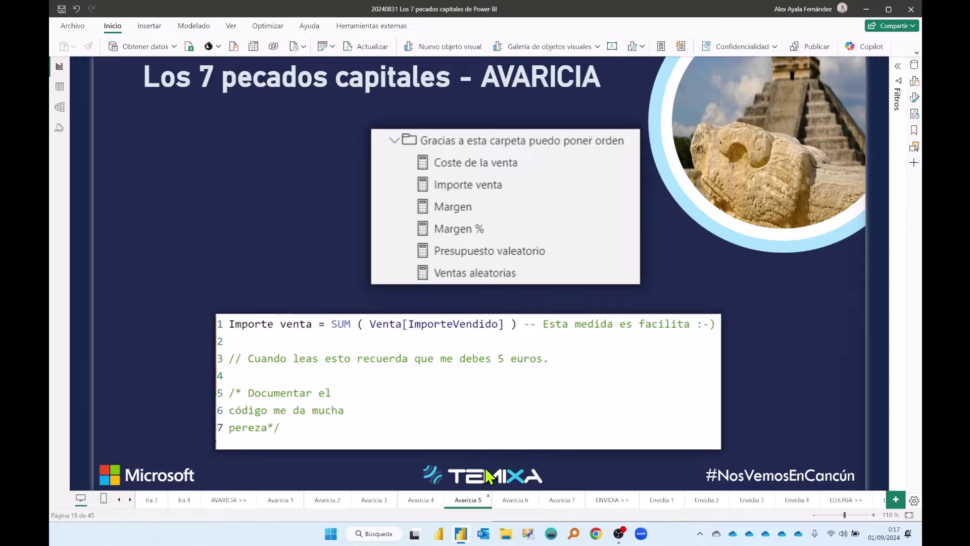
Step: Switch to the Avaricia 6 page (20 of 45) with the custom-tooltip bar chart
{"action": "left_click", "coordinate": [510, 502]}
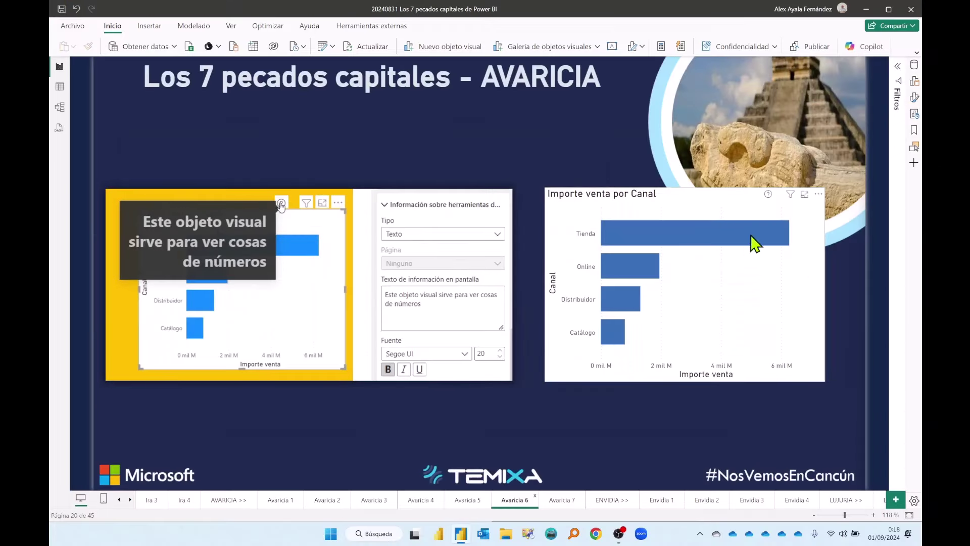
Step: Select the Importe venta por Canal bar chart on the Avaricia 6 page
{"action": "left_click", "coordinate": [756, 214]}
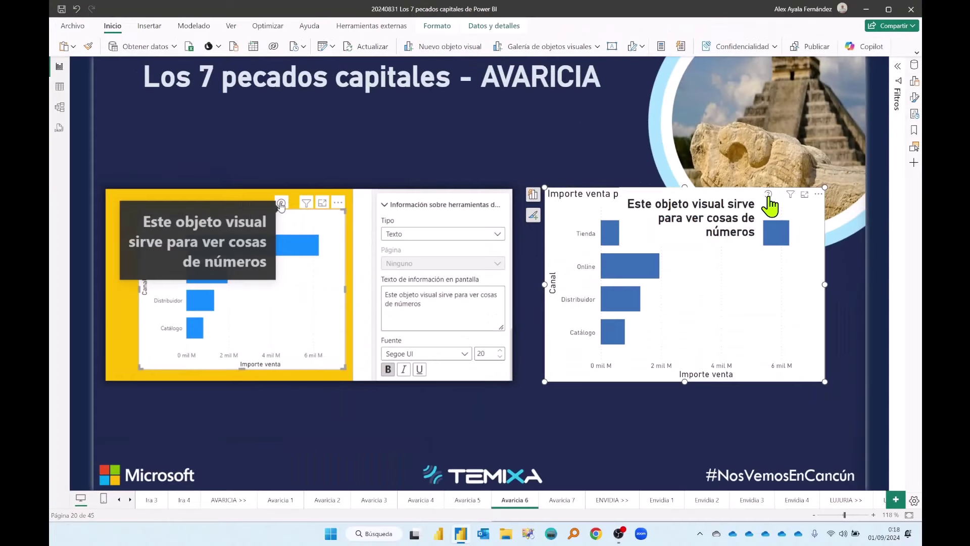
Step: In a widened Format pane, expand Propiedades > Iconos de encabezado > Información sobre herramientas de ayuda
{"action": "left_click", "coordinate": [914, 98]}
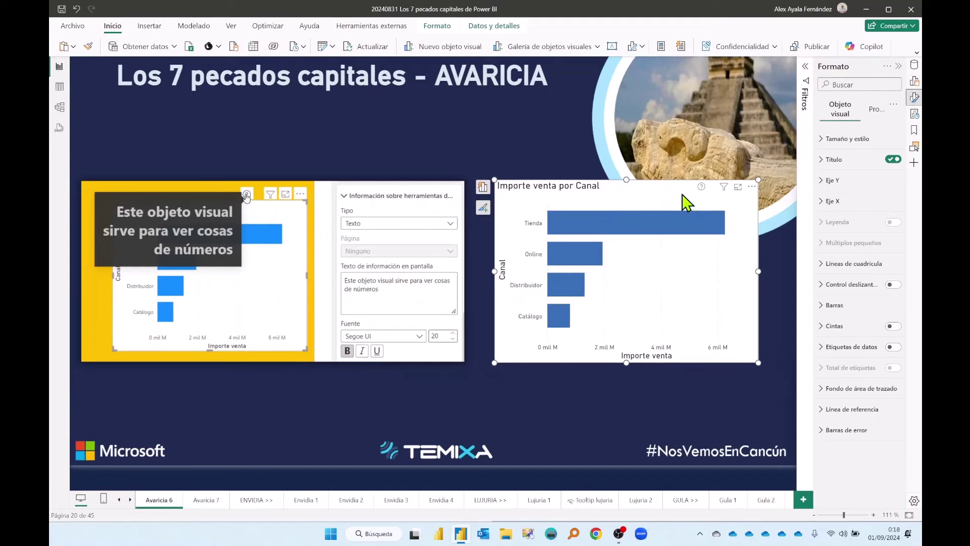
{"action": "left_click_drag", "start_coordinate": [811, 127], "coordinate": [724, 125]}
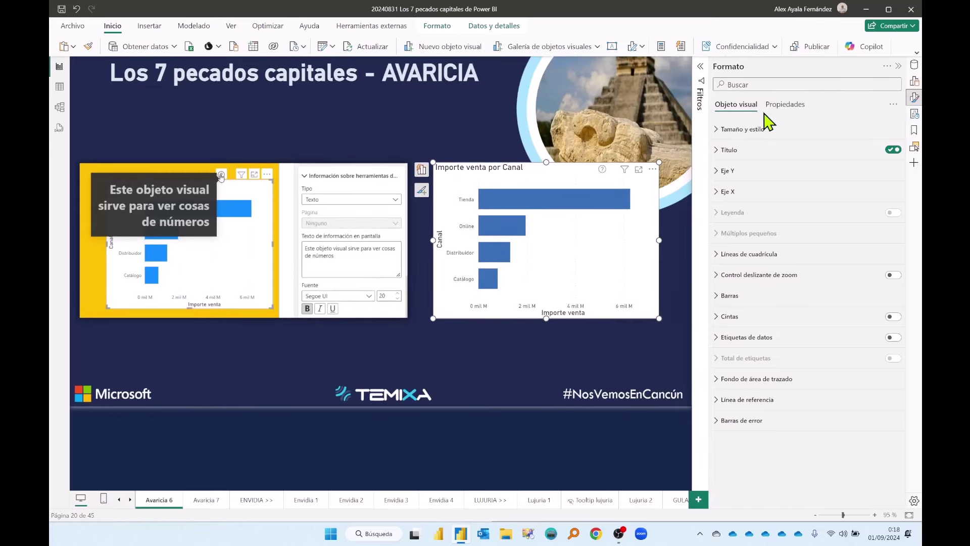
{"action": "left_click", "coordinate": [776, 107]}
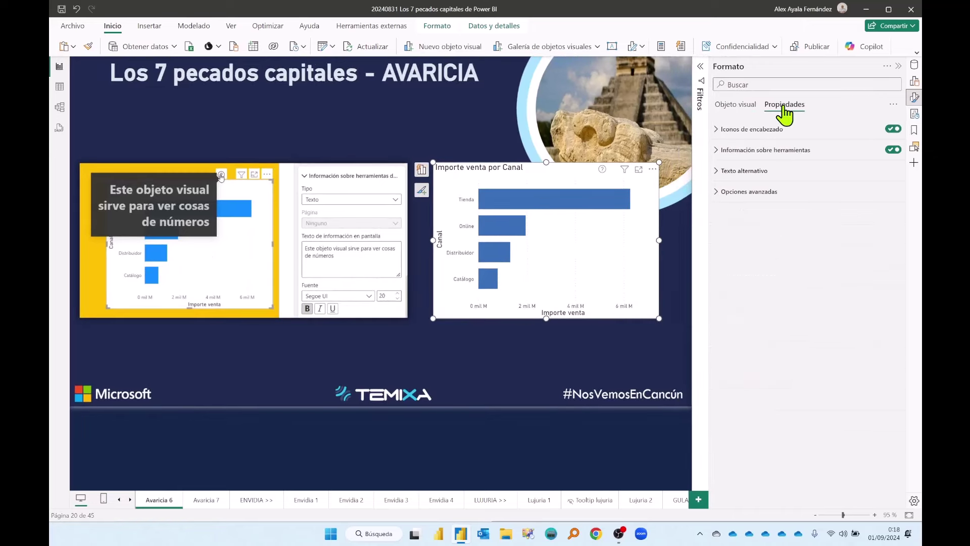
{"action": "left_click", "coordinate": [720, 129]}
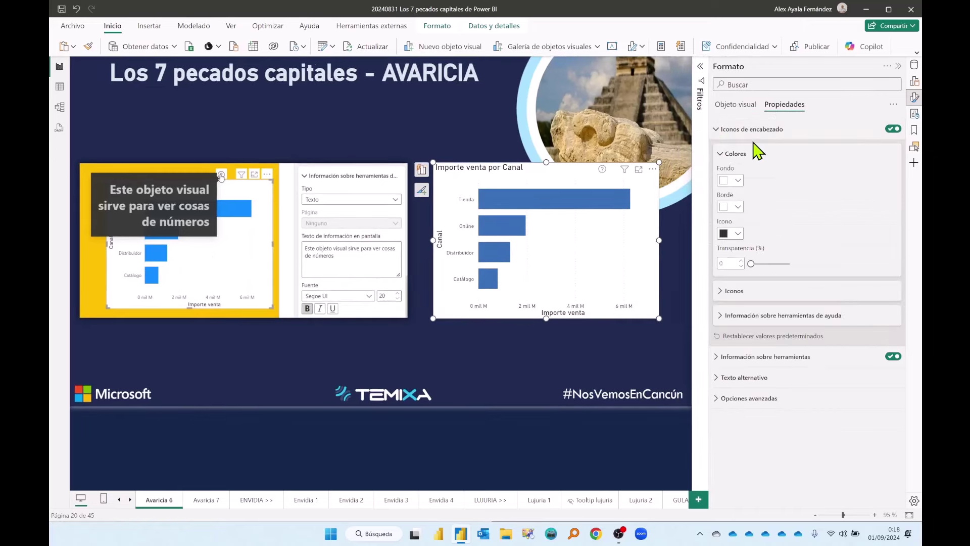
{"action": "left_click", "coordinate": [727, 317]}
{"action": "scroll", "coordinate": [774, 323], "scroll_direction": "down", "scroll_amount": 2}
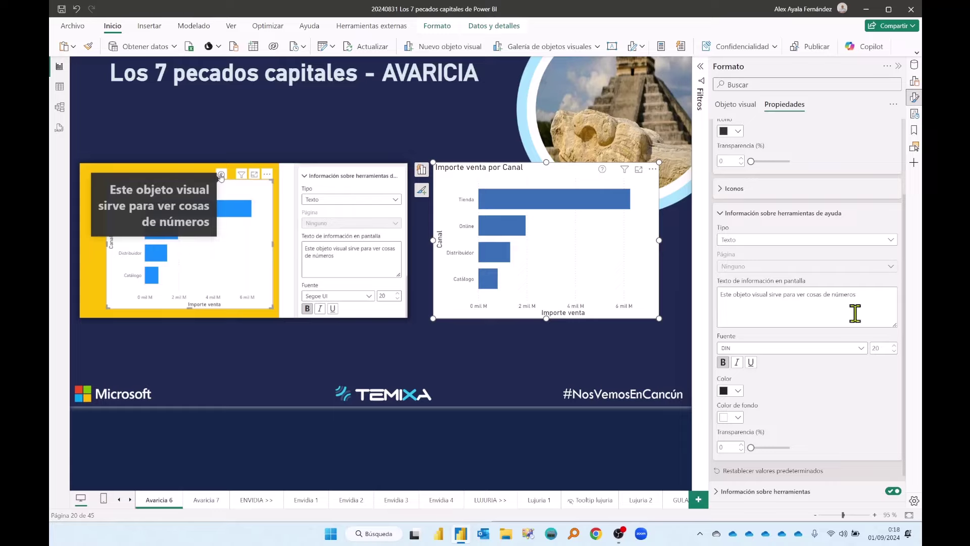
Step: Set the help tooltip to Página del informe showing Tooltip lujuria, then go to Avaricia 7
{"action": "left_click", "coordinate": [891, 241]}
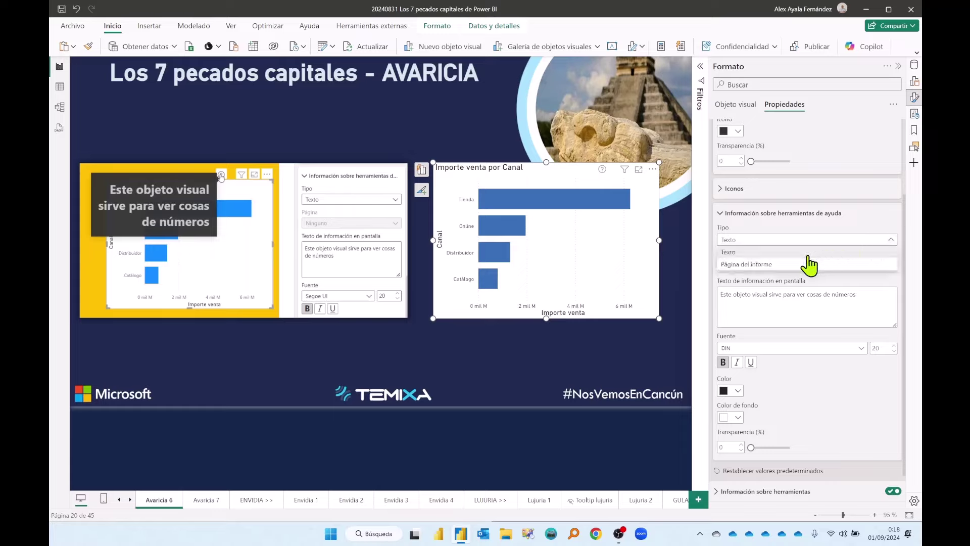
{"action": "left_click", "coordinate": [779, 264]}
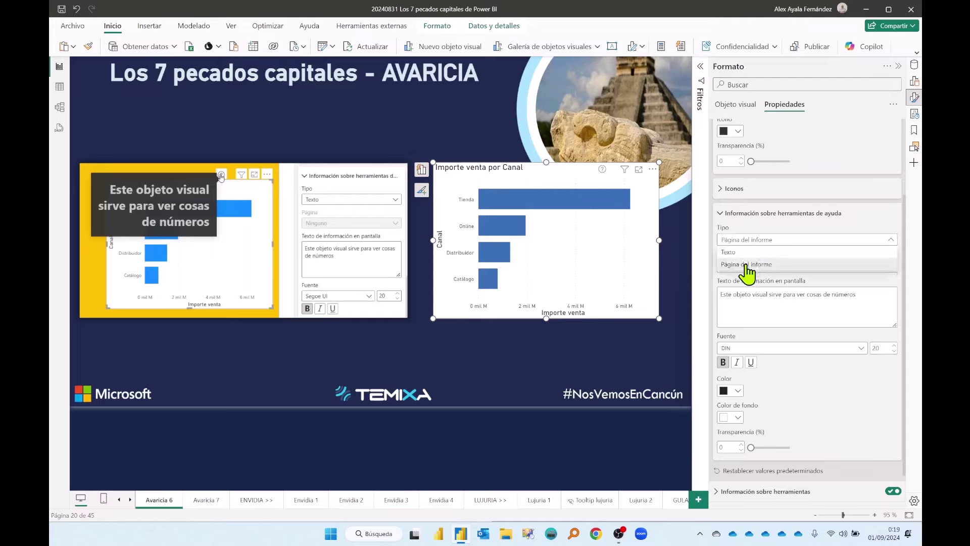
{"action": "left_click", "coordinate": [738, 267]}
{"action": "left_click", "coordinate": [737, 298]}
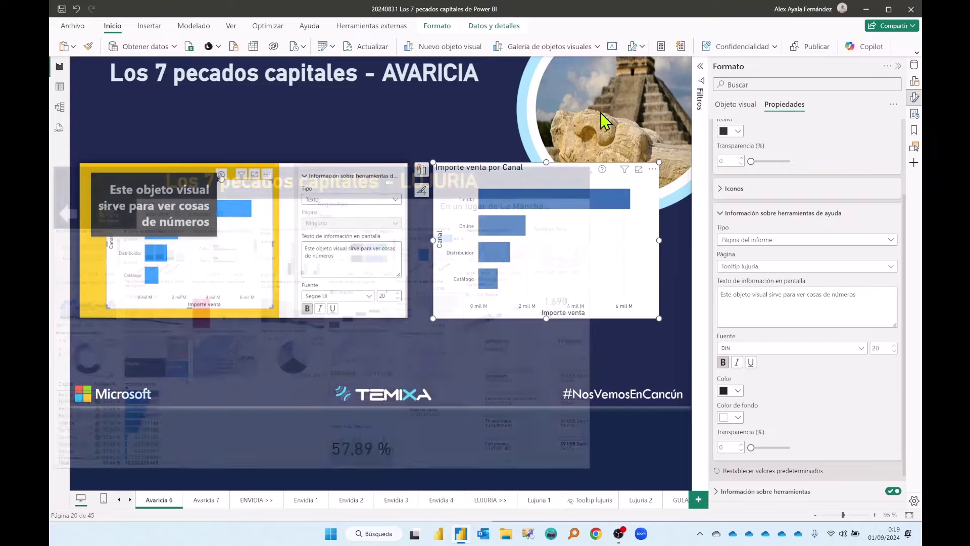
{"action": "left_click", "coordinate": [205, 501]}
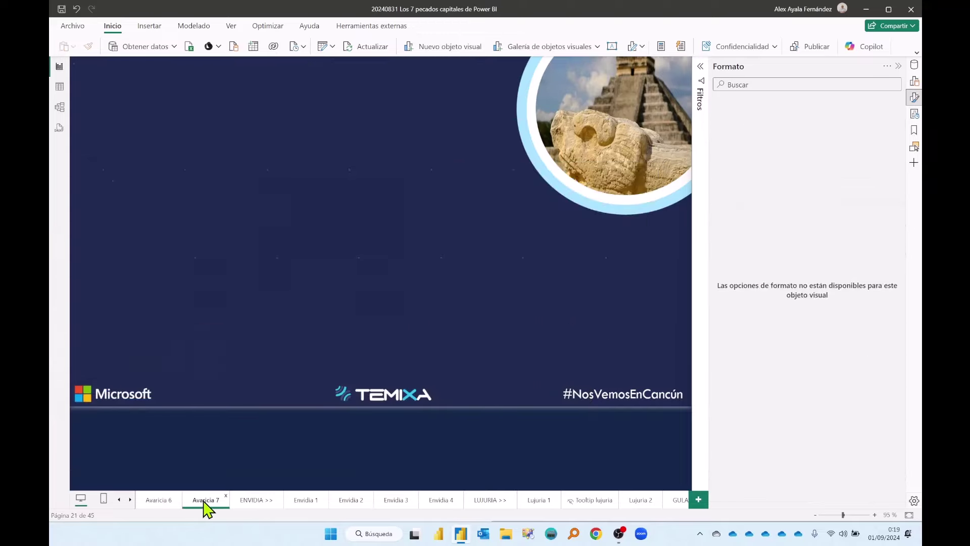
Step: Hide the Format pane and drag the red cross up onto the second cat
{"action": "left_click", "coordinate": [899, 66]}
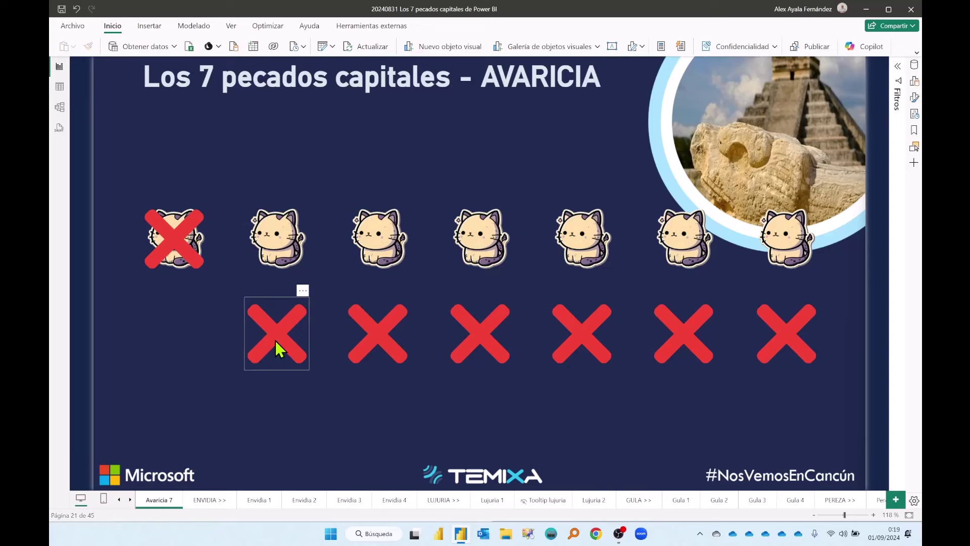
{"action": "left_click_drag", "start_coordinate": [278, 347], "coordinate": [276, 252]}
Step: Pass the ENVIDIA section page and open the Envidia 1 slide on certified visuals
{"action": "left_click", "coordinate": [208, 504]}
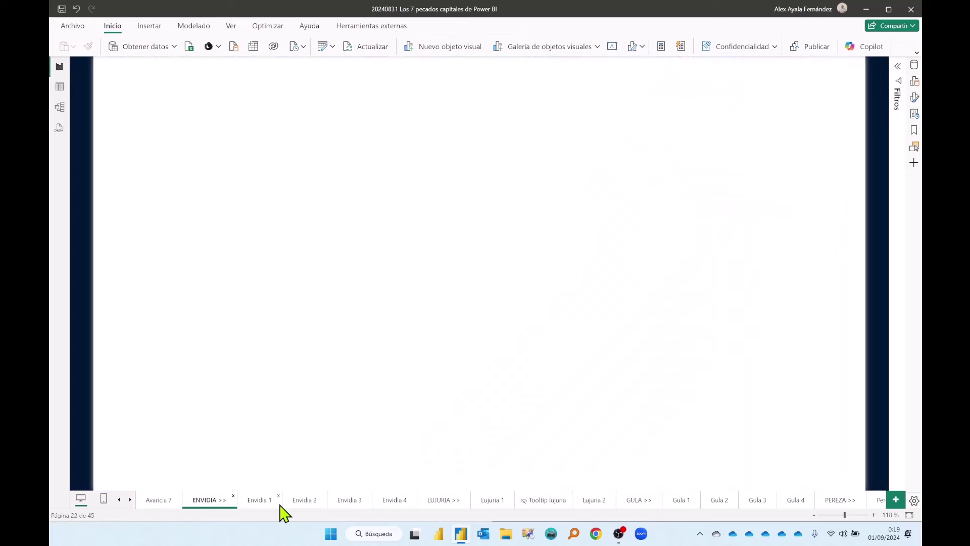
{"action": "left_click", "coordinate": [260, 503]}
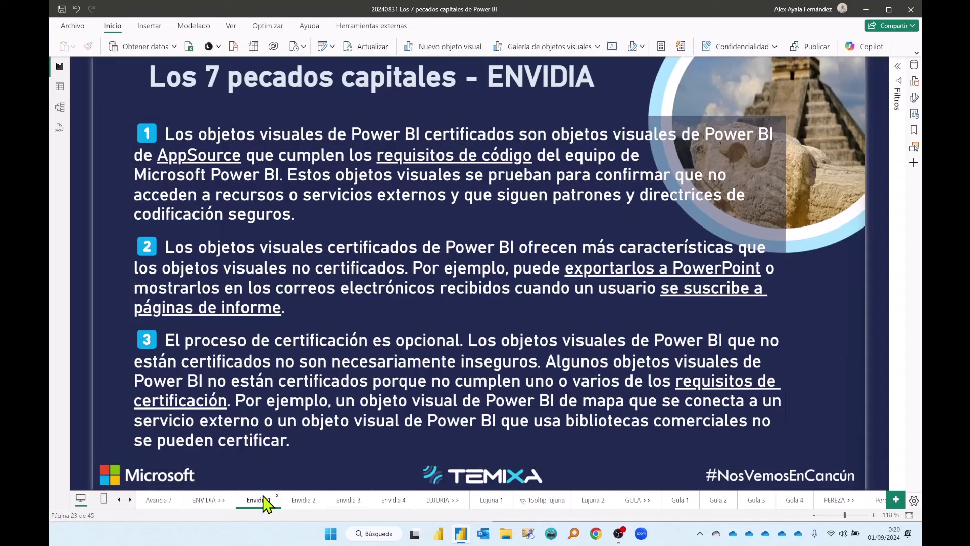
Step: Advance via Envidia 2 to the Envidia 3 slide with the Gantt Chart - xViz listing
{"action": "left_click", "coordinate": [302, 502]}
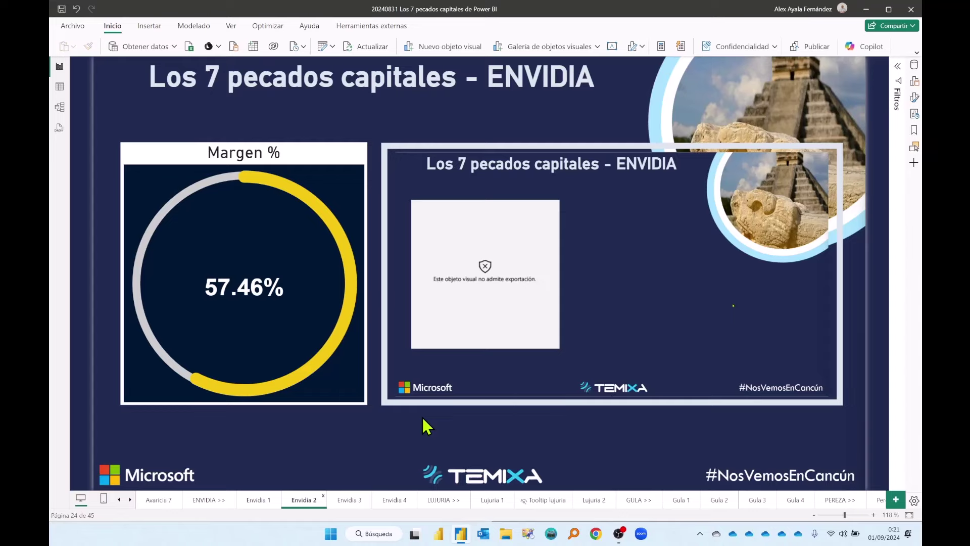
{"action": "left_click", "coordinate": [347, 501]}
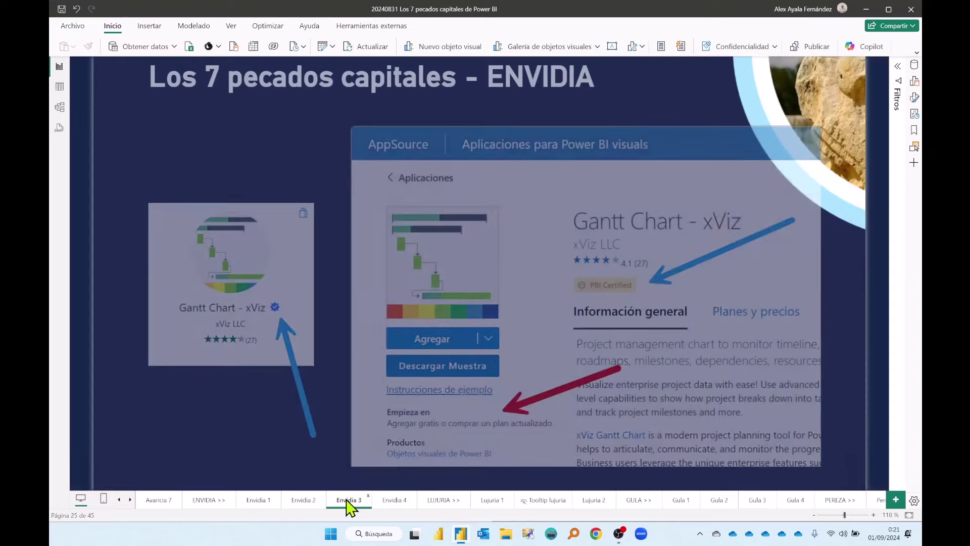
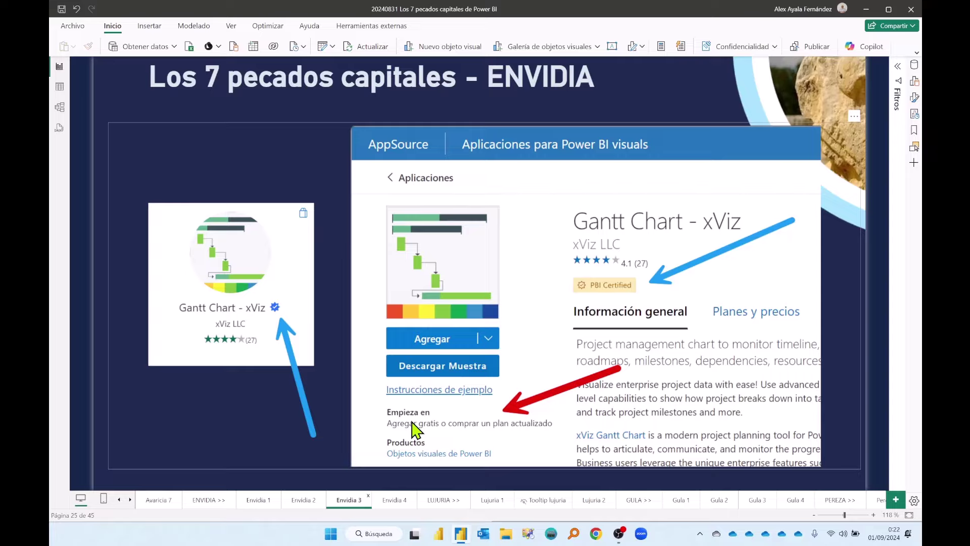
Step: Cross off the third cat on Envidia 4 with a red X, then go to the LUJURIA page
{"action": "left_click", "coordinate": [394, 502]}
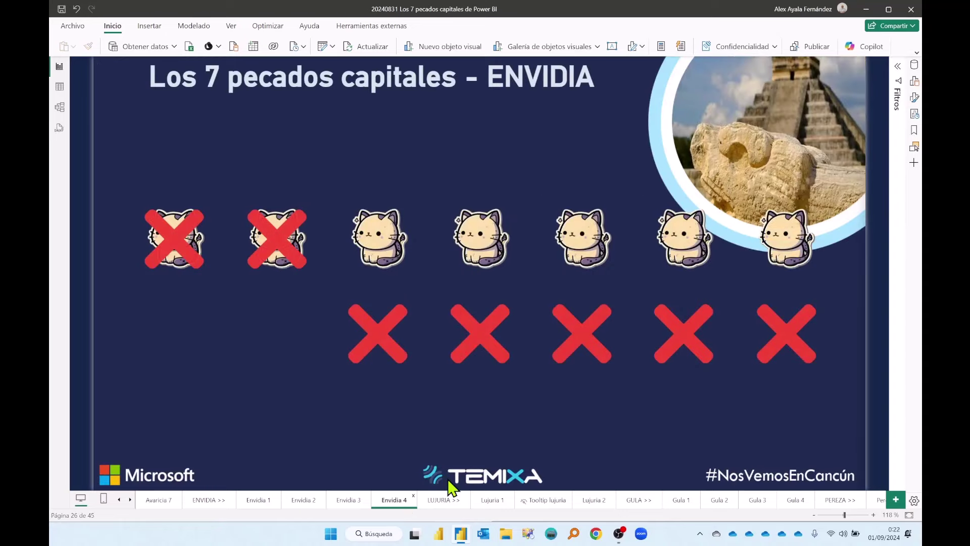
{"action": "left_click", "coordinate": [368, 341]}
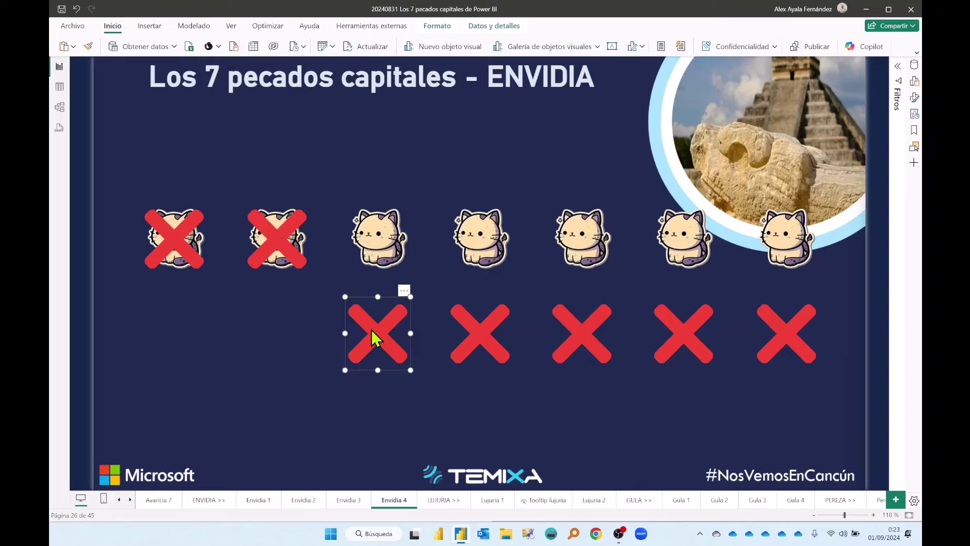
{"action": "left_click_drag", "start_coordinate": [372, 329], "coordinate": [372, 235]}
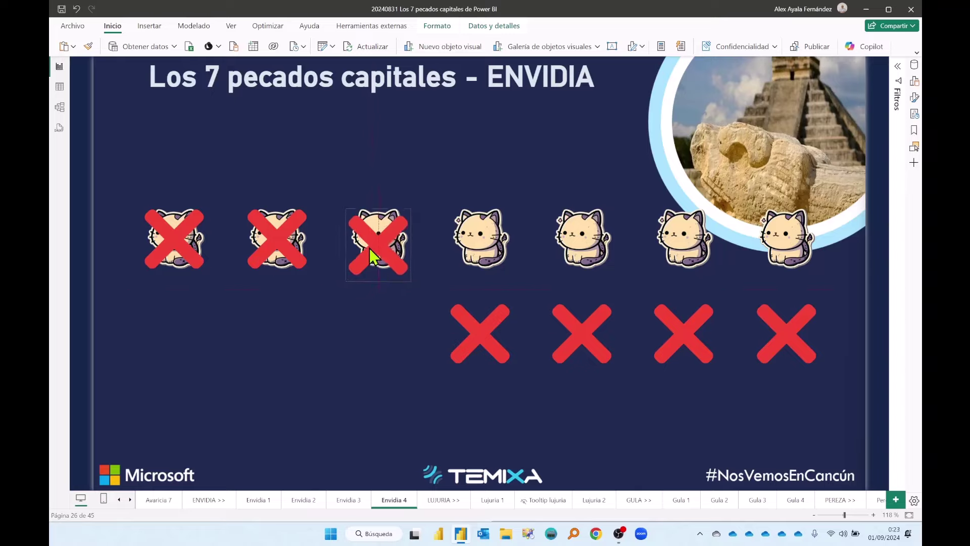
{"action": "left_click", "coordinate": [440, 501]}
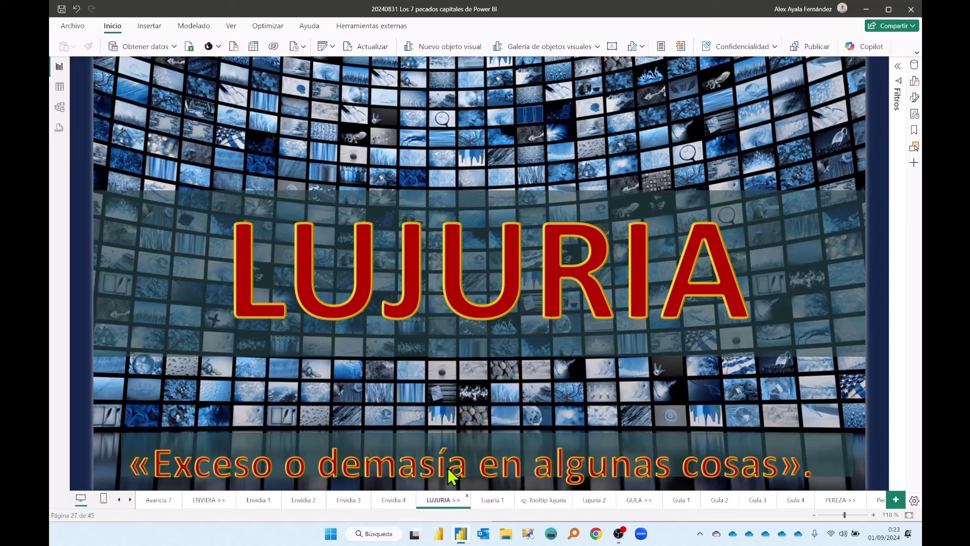
Step: Go to page 28, the Lujuria 1 sales and margin dashboard totalling 10.332.675.465
{"action": "left_click", "coordinate": [491, 500]}
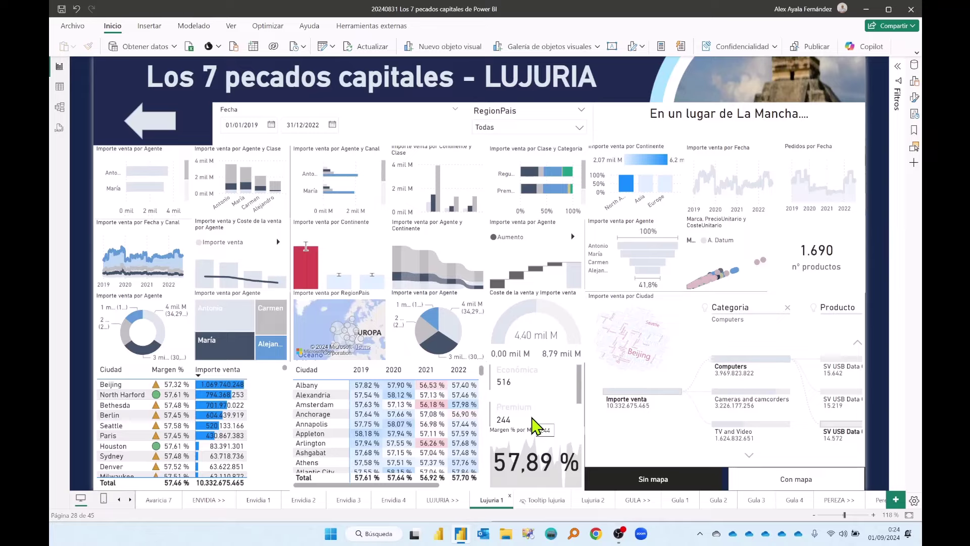
Step: Switch Lujuria 1 to its 'Con mapa' view, then go to the Lujuria 2 cats page
{"action": "left_click", "coordinate": [776, 486]}
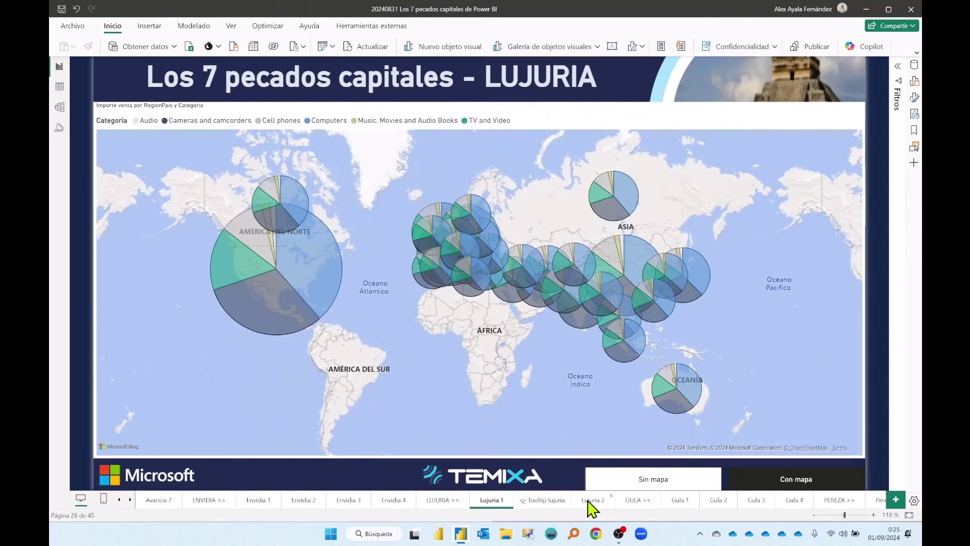
{"action": "left_click", "coordinate": [590, 500]}
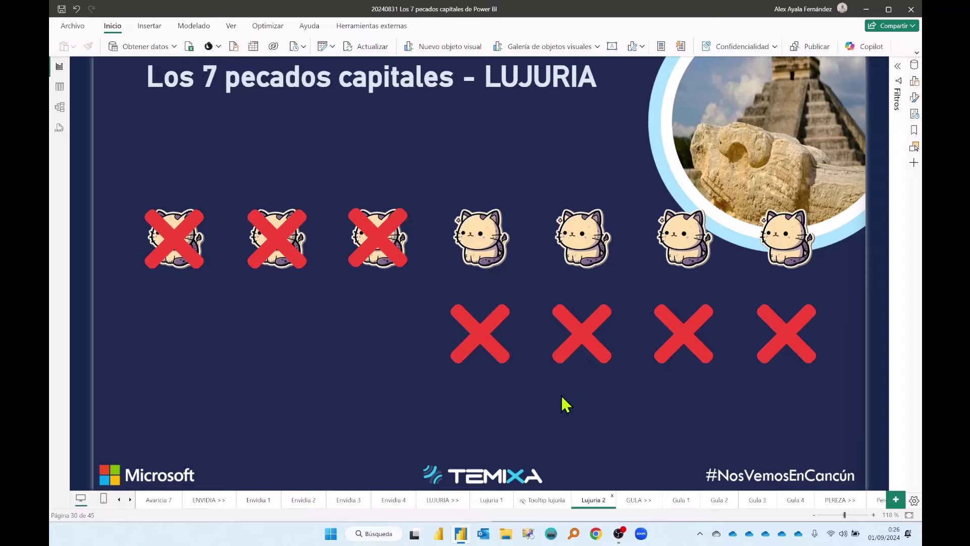
Step: Place a red X over the fourth cat on Lujuria 2, then go to the GULA page
{"action": "left_click", "coordinate": [487, 327]}
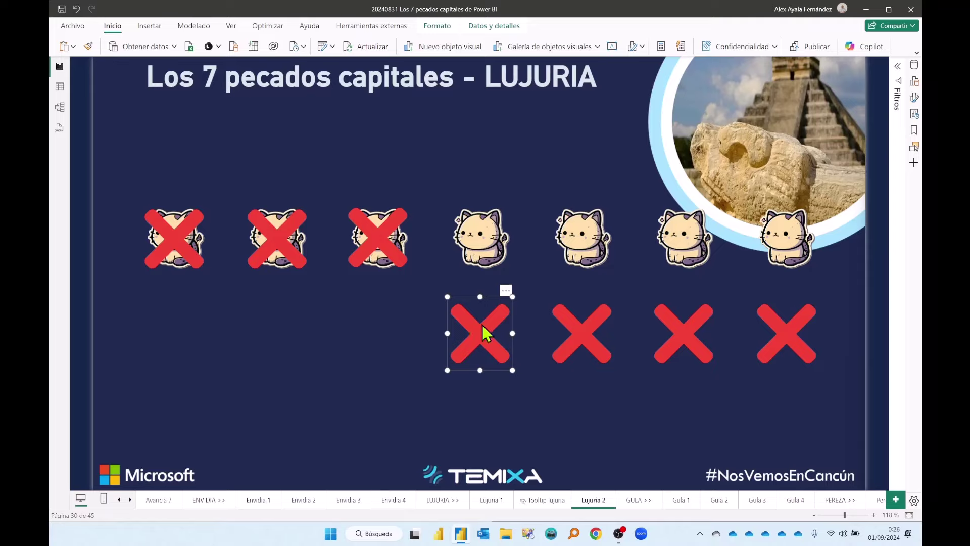
{"action": "left_click_drag", "start_coordinate": [482, 327], "coordinate": [466, 238]}
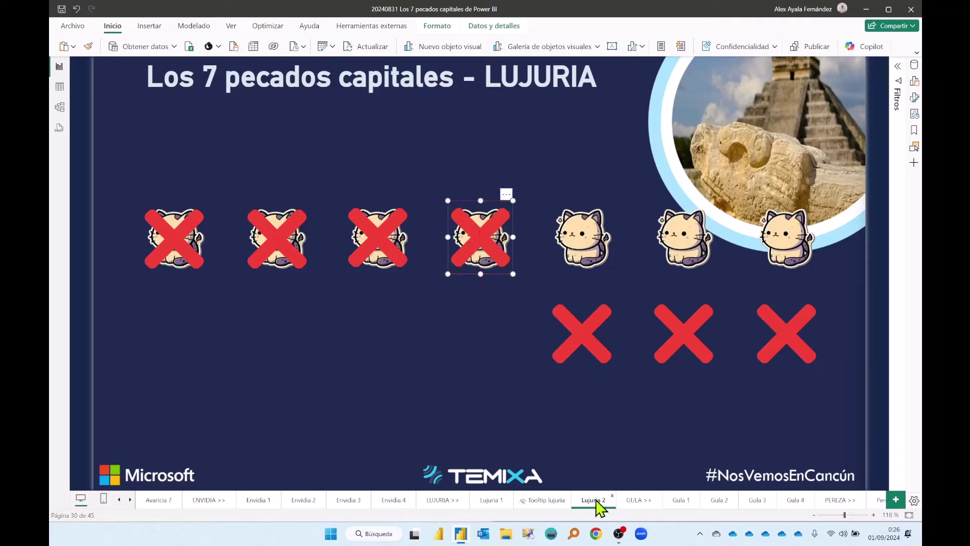
{"action": "left_click", "coordinate": [633, 500]}
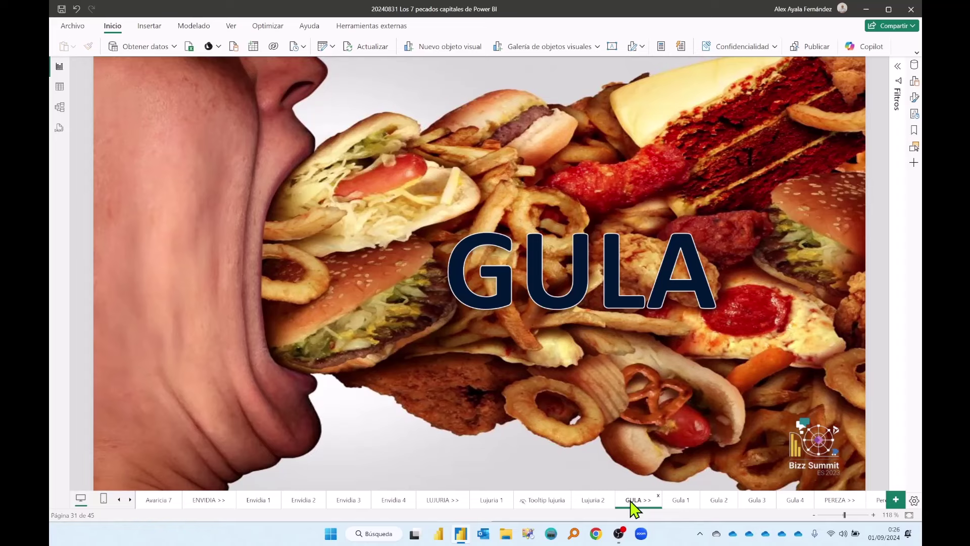
Step: Go to page 32, Gula 1, showing «Número de columnas por tabla 16.000»
{"action": "left_click", "coordinate": [682, 503]}
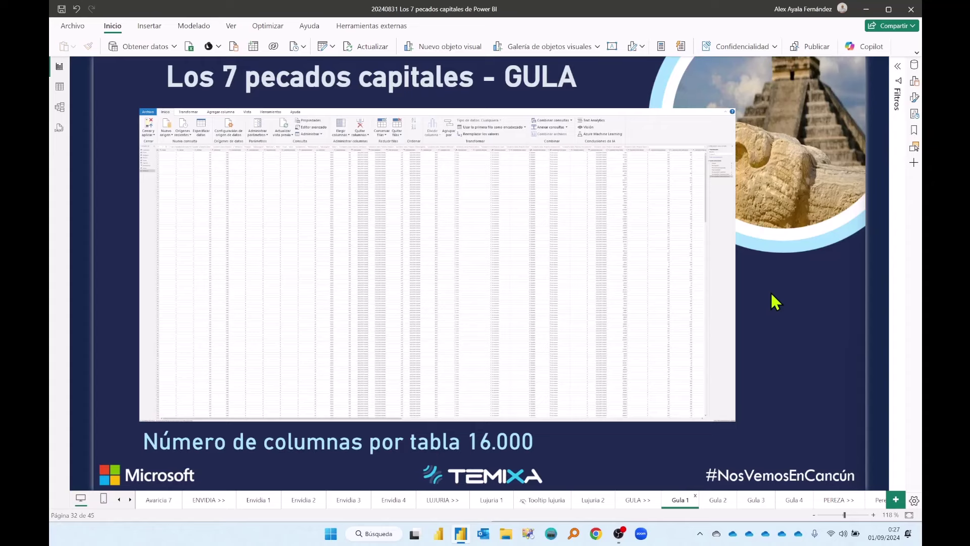
Step: Pass the Gula 2 error slide and reach Gula 3 with its 97-store counts
{"action": "left_click", "coordinate": [714, 501]}
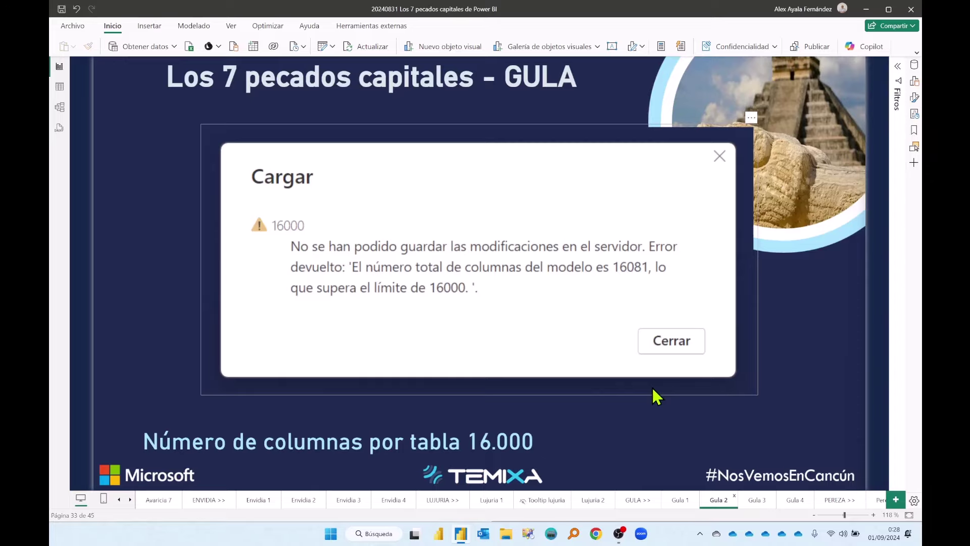
{"action": "left_click", "coordinate": [754, 500]}
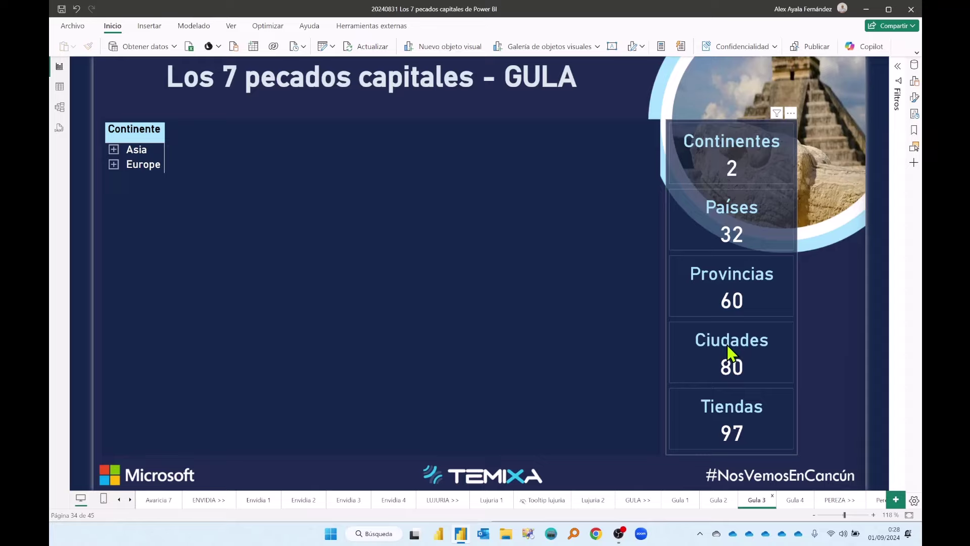
{"action": "mouse_move", "coordinate": [381, 286]}
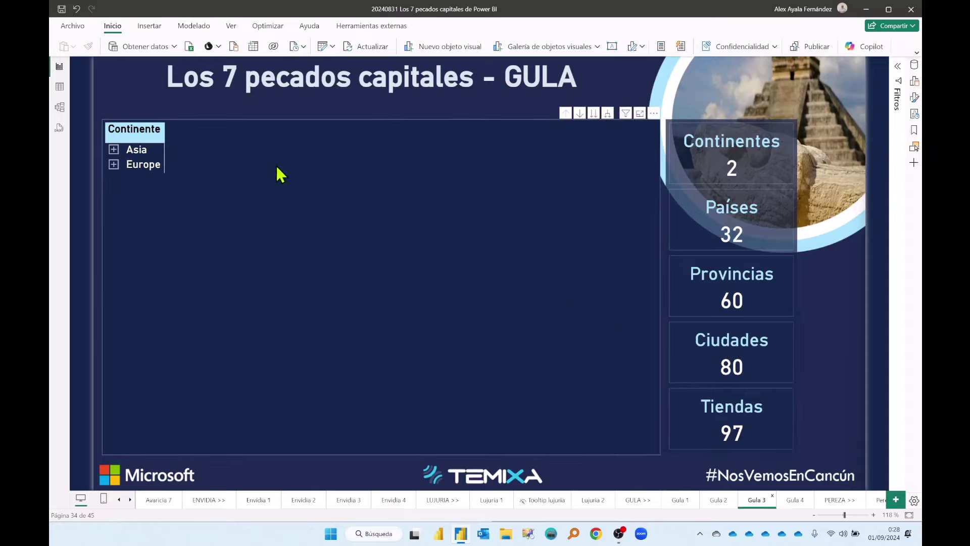
Step: Expand Asia, Armenia, its province and Yerevan in the matrix to reveal Contoso Yerevan Store
{"action": "left_click", "coordinate": [114, 150]}
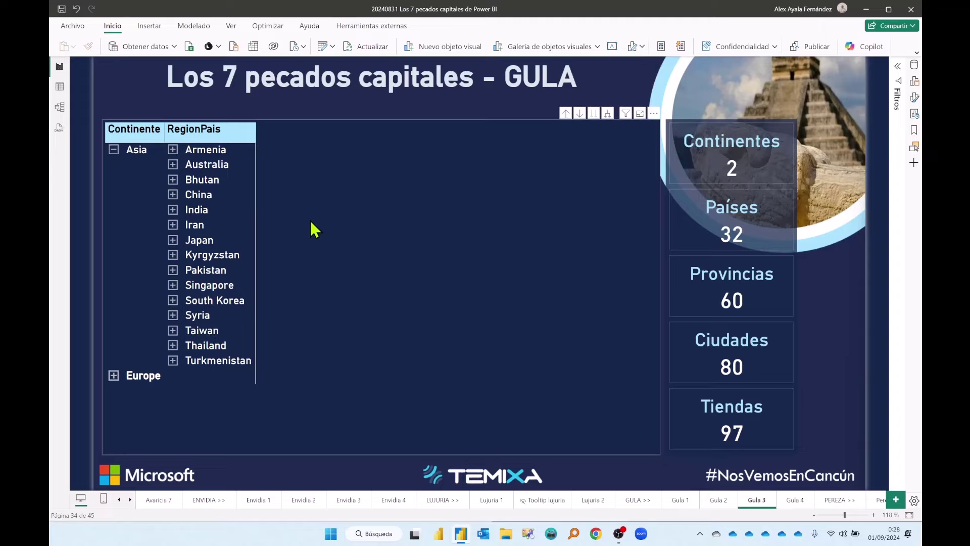
{"action": "left_click", "coordinate": [173, 150]}
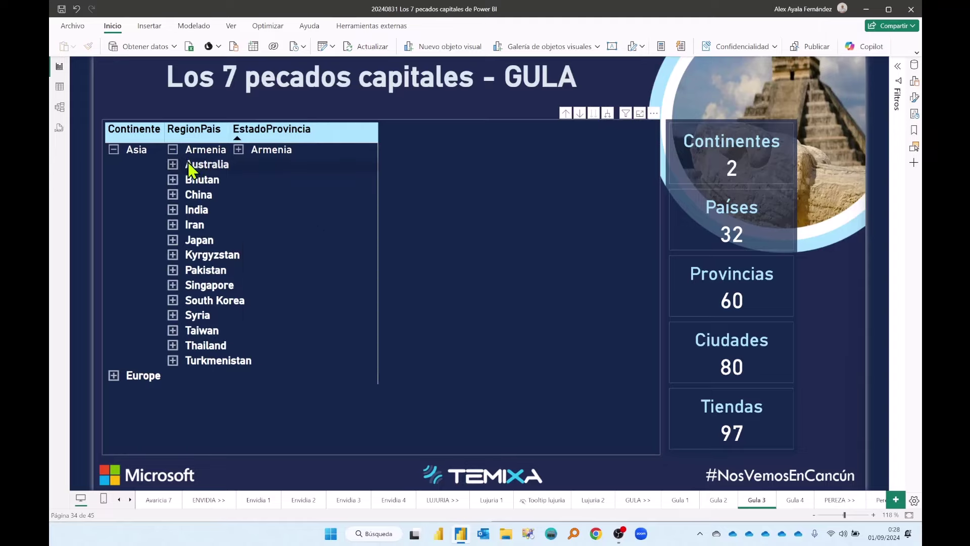
{"action": "left_click", "coordinate": [239, 150]}
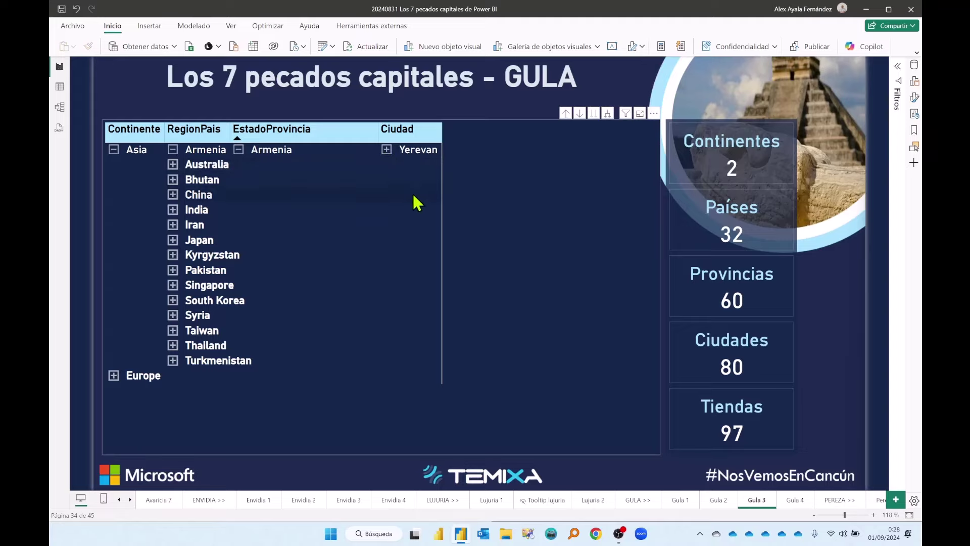
{"action": "left_click", "coordinate": [387, 150]}
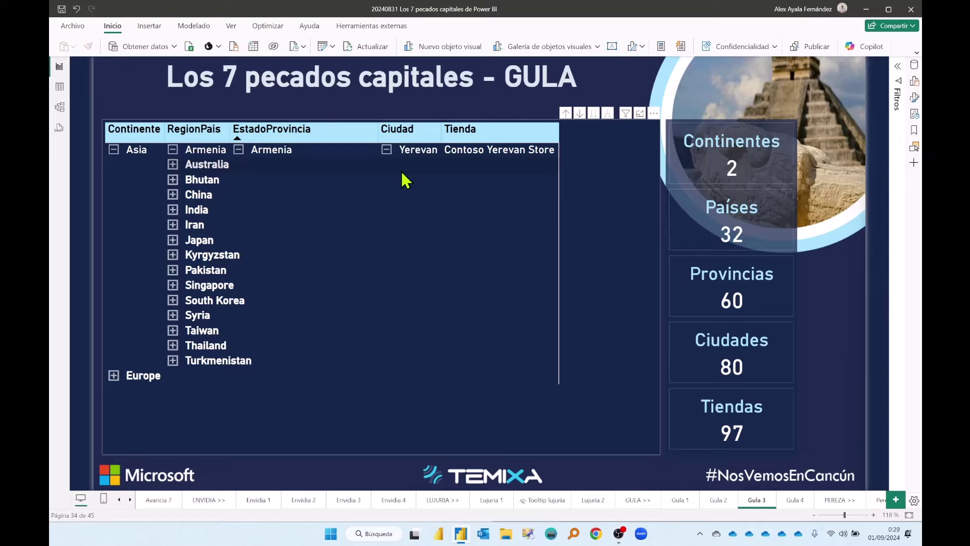
Step: Drill the Gula 3 matrix back up until only continents are shown
{"action": "left_click", "coordinate": [565, 114]}
{"action": "left_click", "coordinate": [565, 114]}
{"action": "left_click", "coordinate": [565, 114]}
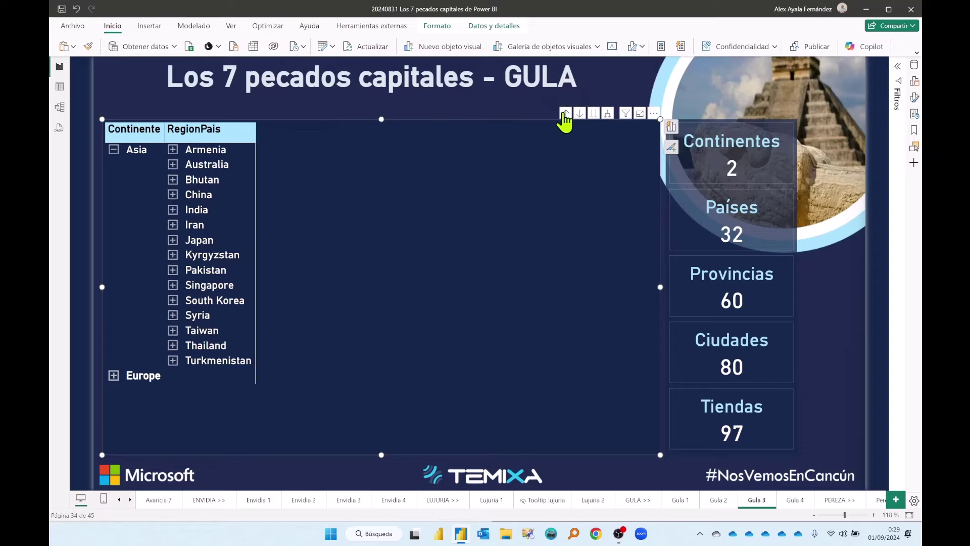
{"action": "left_click", "coordinate": [565, 115]}
Step: Expand all rows level by level down to every country, province, city and store
{"action": "left_click", "coordinate": [607, 115]}
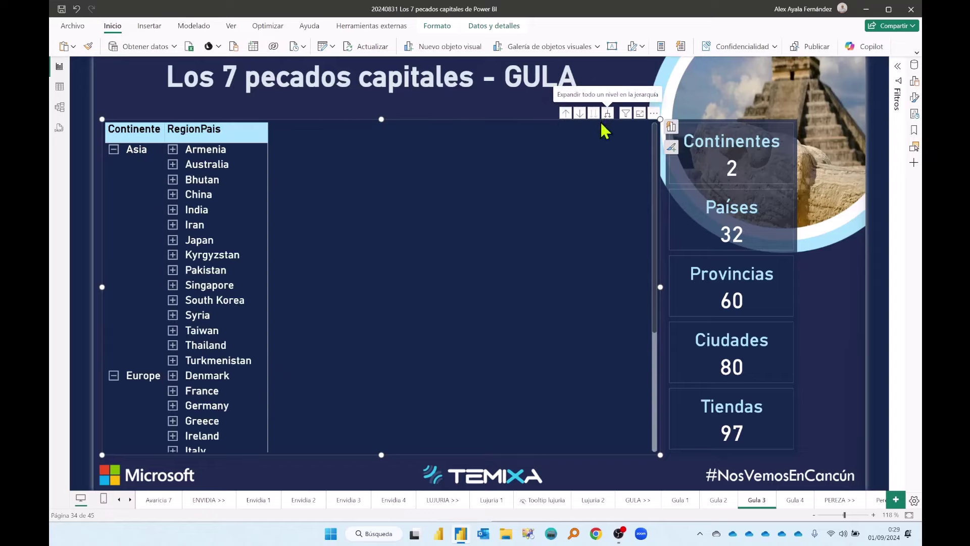
{"action": "left_click", "coordinate": [608, 116]}
{"action": "left_click", "coordinate": [608, 115]}
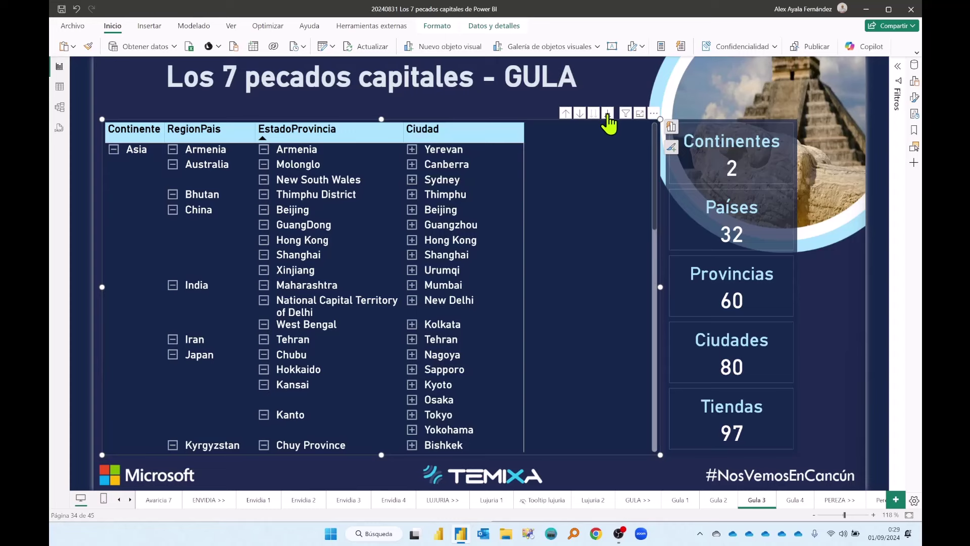
{"action": "left_click", "coordinate": [608, 114]}
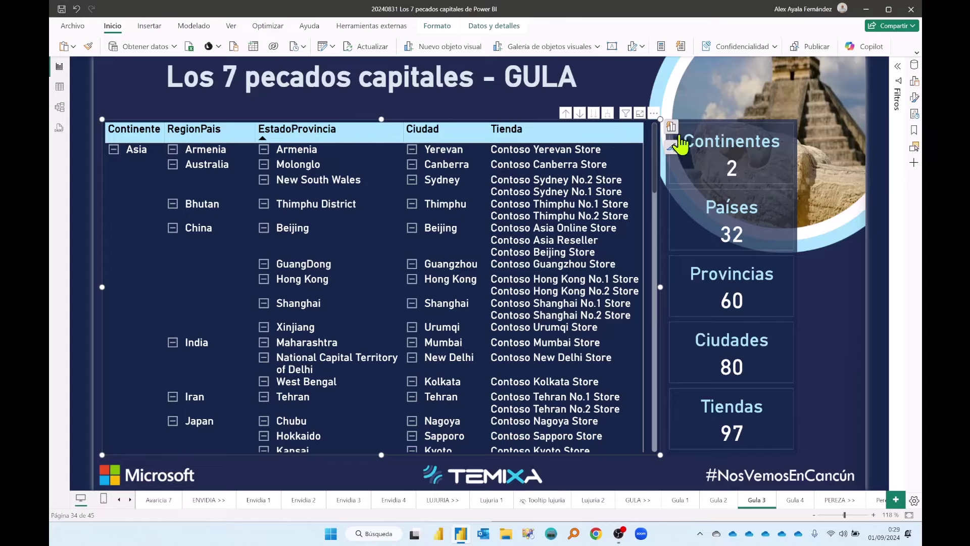
Step: Cross off the fifth cat on Gula 4 with a red X, then go to PEREZA
{"action": "left_click", "coordinate": [792, 502]}
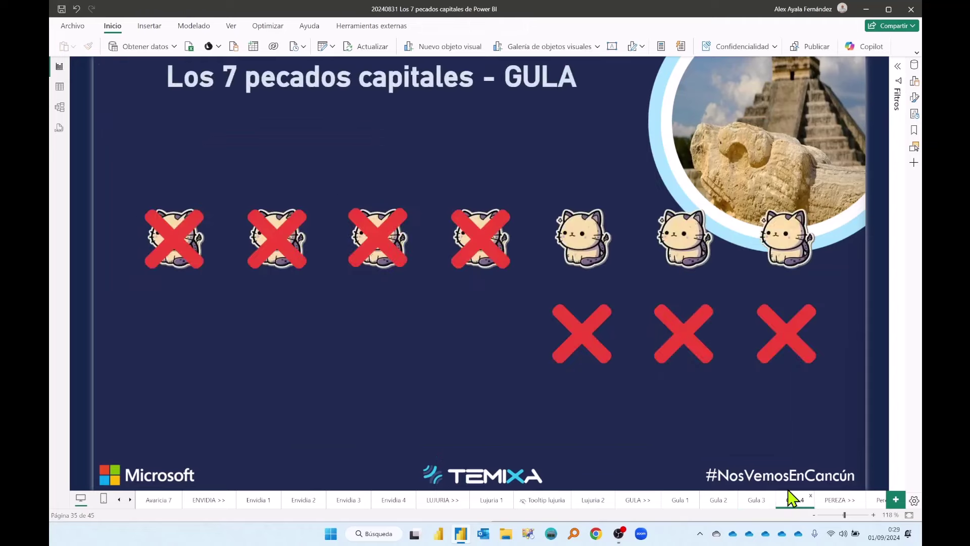
{"action": "left_click_drag", "start_coordinate": [595, 327], "coordinate": [593, 242]}
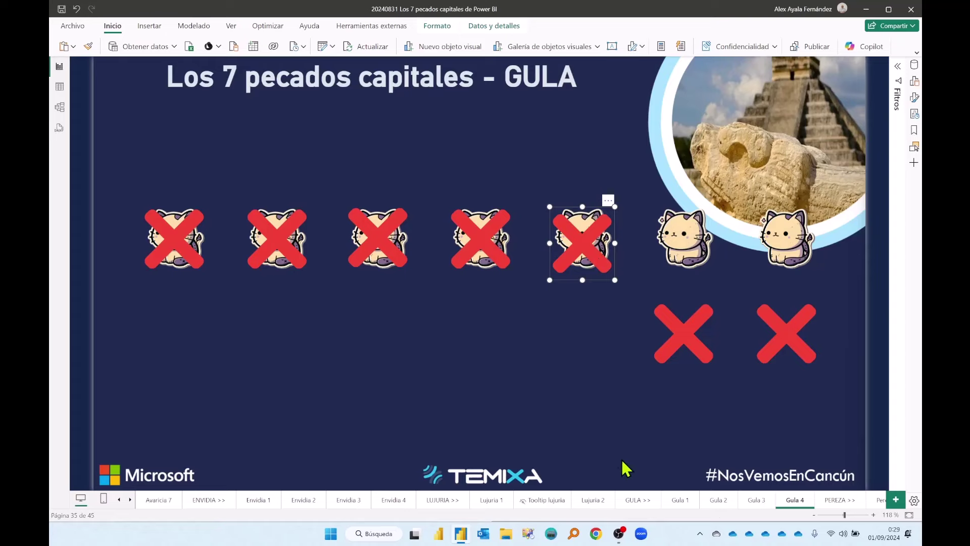
{"action": "left_click", "coordinate": [835, 501]}
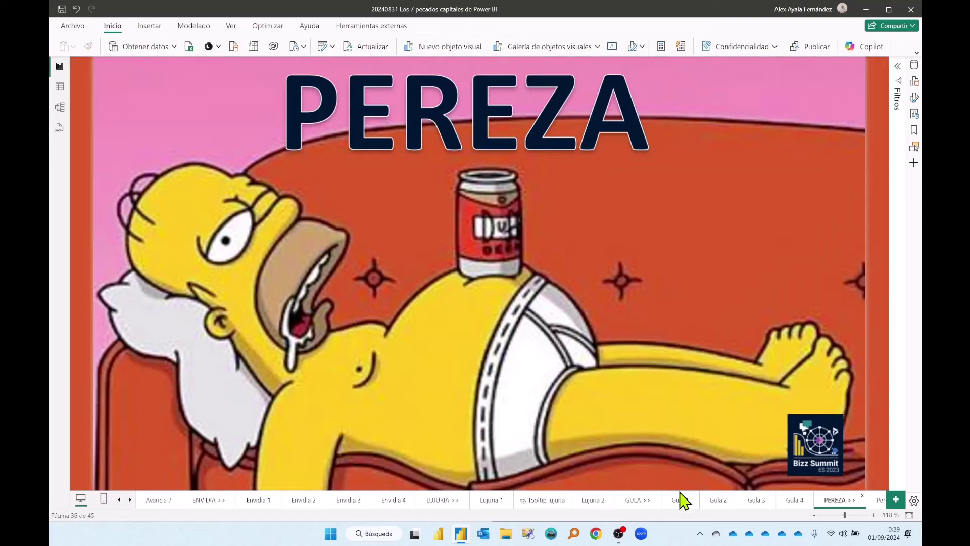
Step: Bring the later page tabs into view and open Pereza 1, the 2021 Presupuesto vs Ventas chart
{"action": "left_click", "coordinate": [132, 500]}
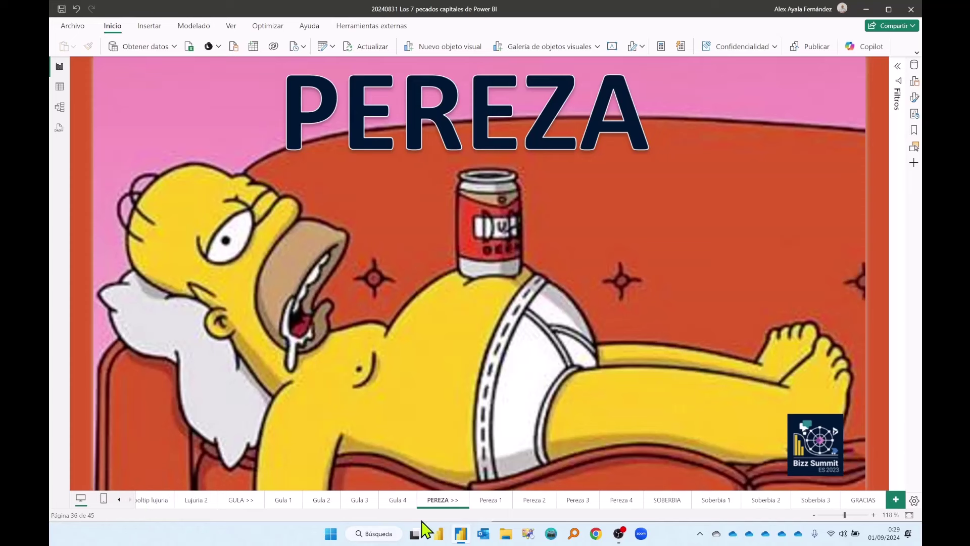
{"action": "left_click", "coordinate": [487, 500]}
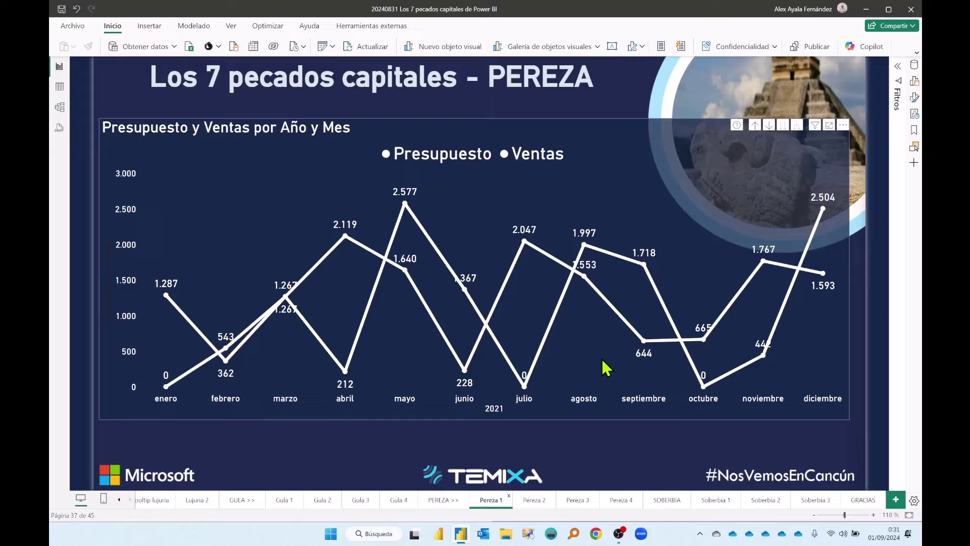
Step: Highlight the abril data point on the Pereza 1 'Presupuesto y Ventas por Año y Mes' line chart
{"action": "left_click", "coordinate": [345, 236]}
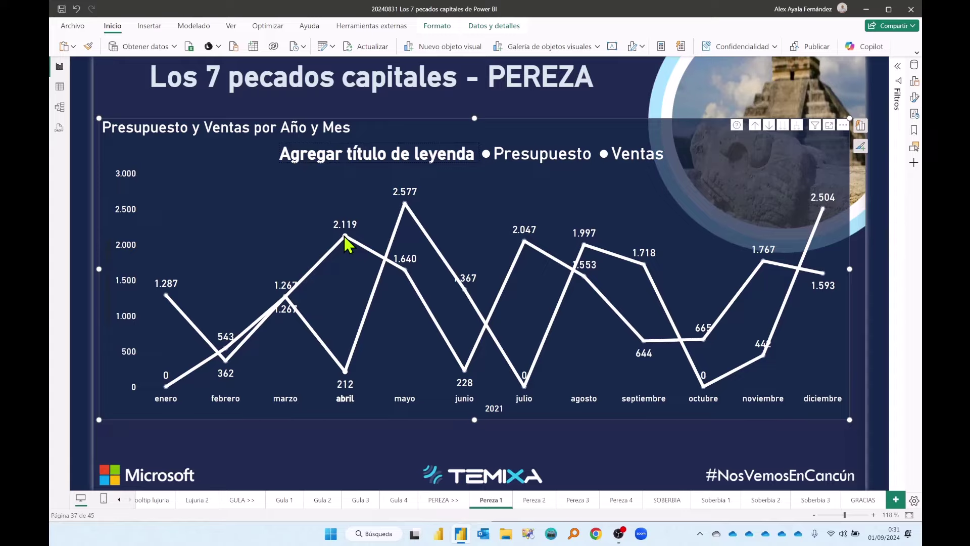
Step: Open the Pereza 2 page with the Analizador de rendimiento screenshot (page 38 of 45)
{"action": "left_click", "coordinate": [535, 500]}
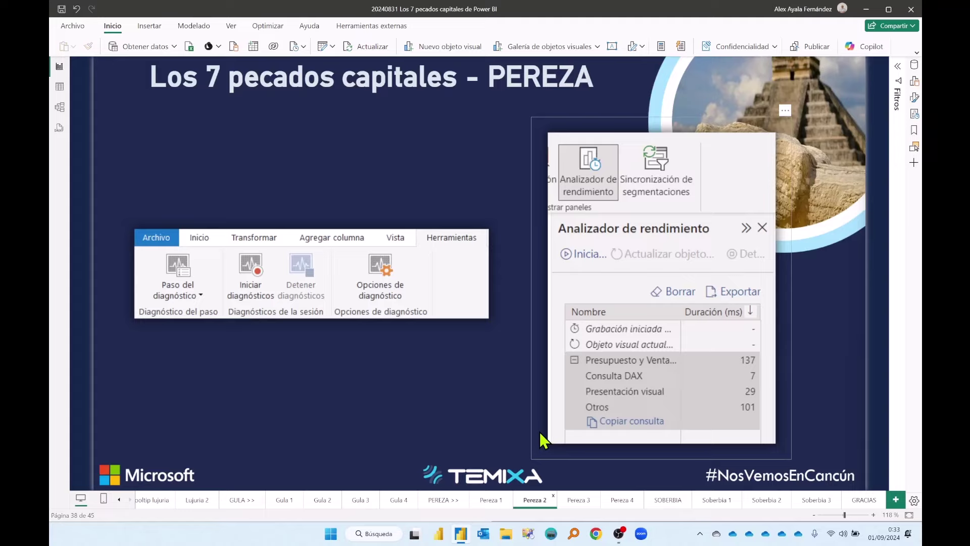
Step: Open the Pereza 3 page showing the Try query load error (page 39 of 45)
{"action": "left_click", "coordinate": [578, 500]}
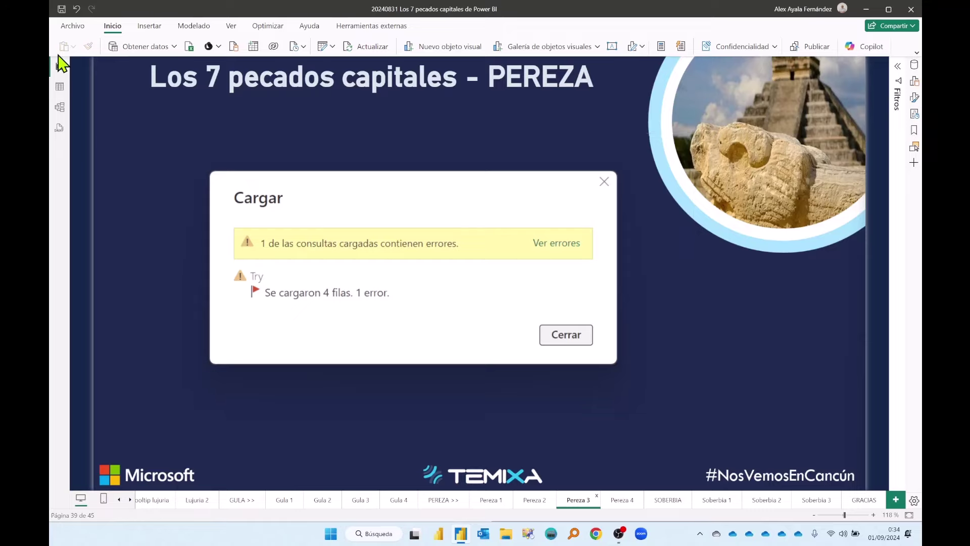
Step: View the Try table's four Nombre and Cantidad rows in Table view, then return to Report view
{"action": "left_click", "coordinate": [60, 86]}
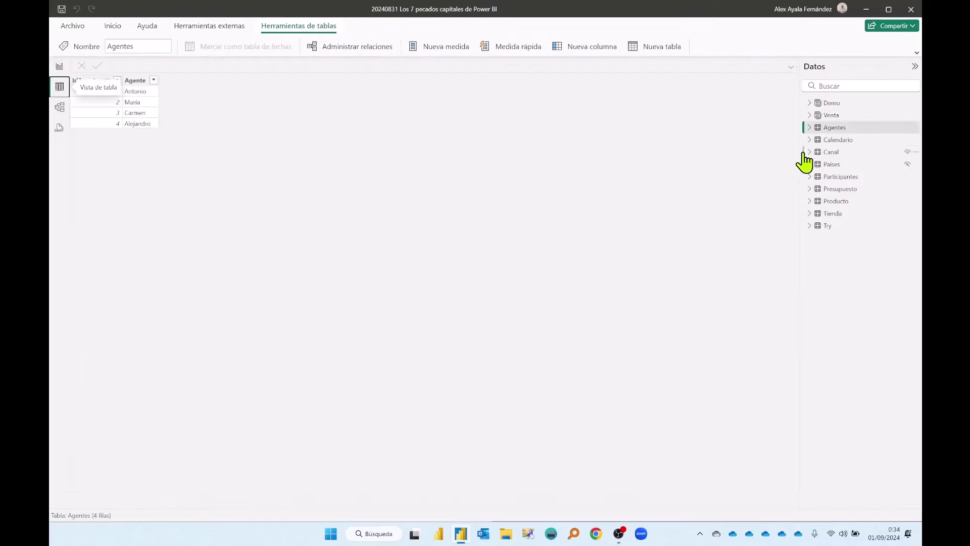
{"action": "left_click", "coordinate": [827, 226]}
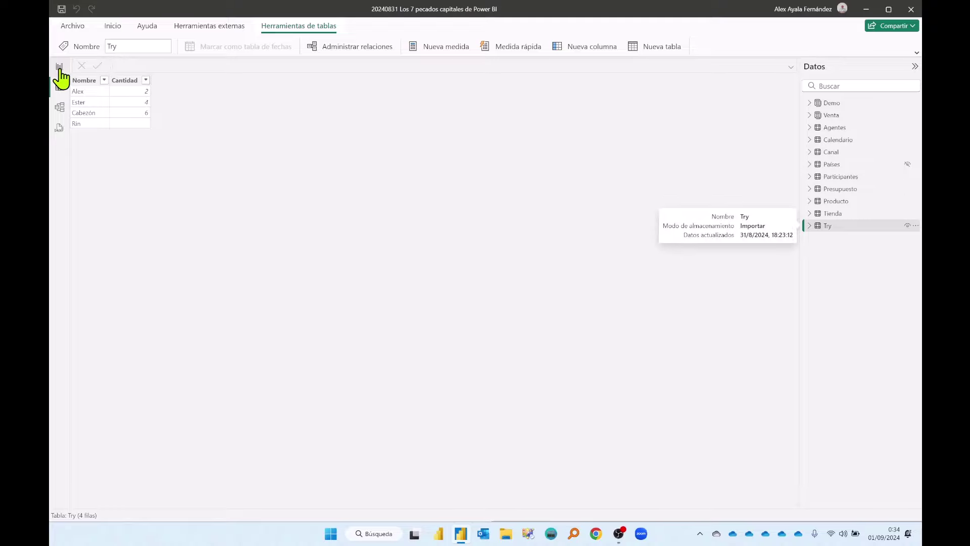
{"action": "left_click", "coordinate": [60, 67]}
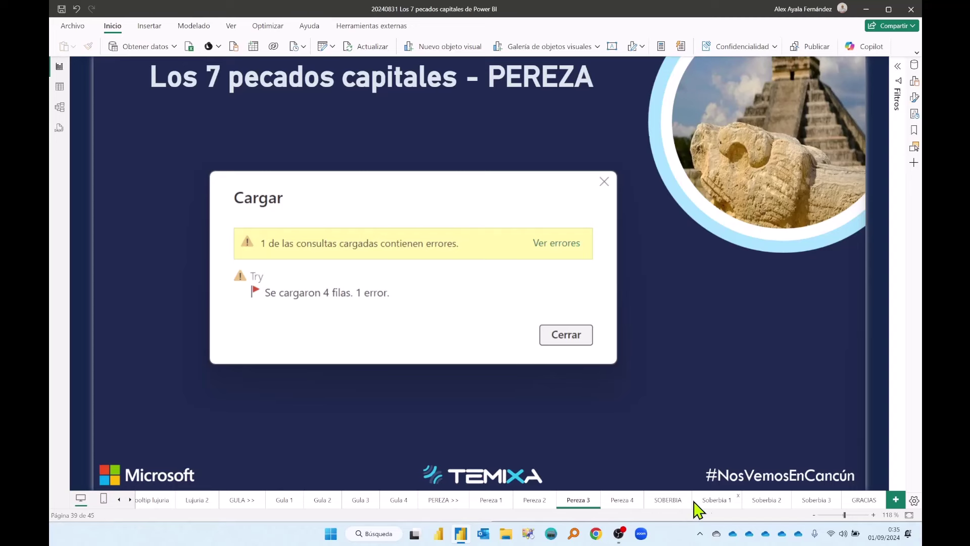
Step: Open the Soberbia 1 'PREGUNTAS DE NEGOCIO' page (page 42 of 45)
{"action": "left_click", "coordinate": [718, 501]}
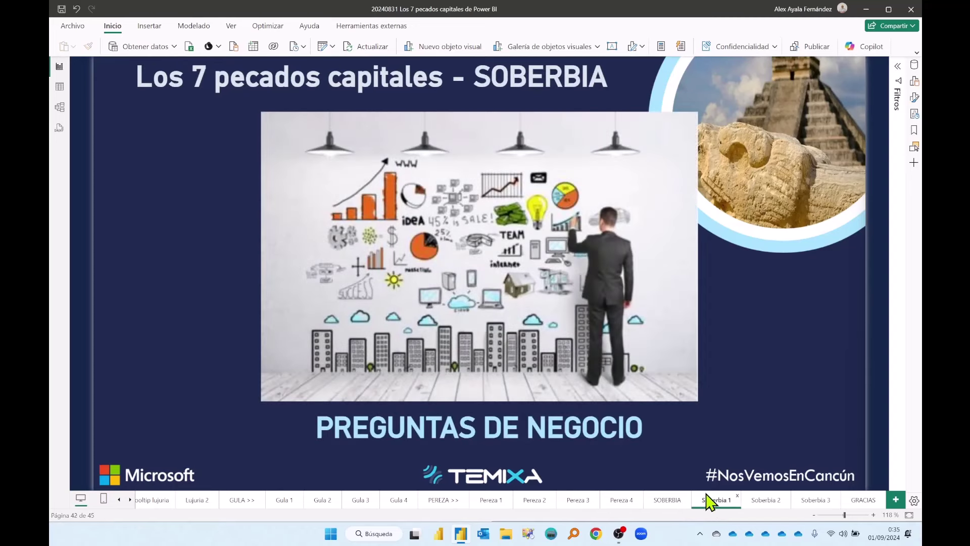
Step: Open the Soberbia 2 page listing eleven tips under 'Combatir la Soberbia'
{"action": "left_click", "coordinate": [764, 501]}
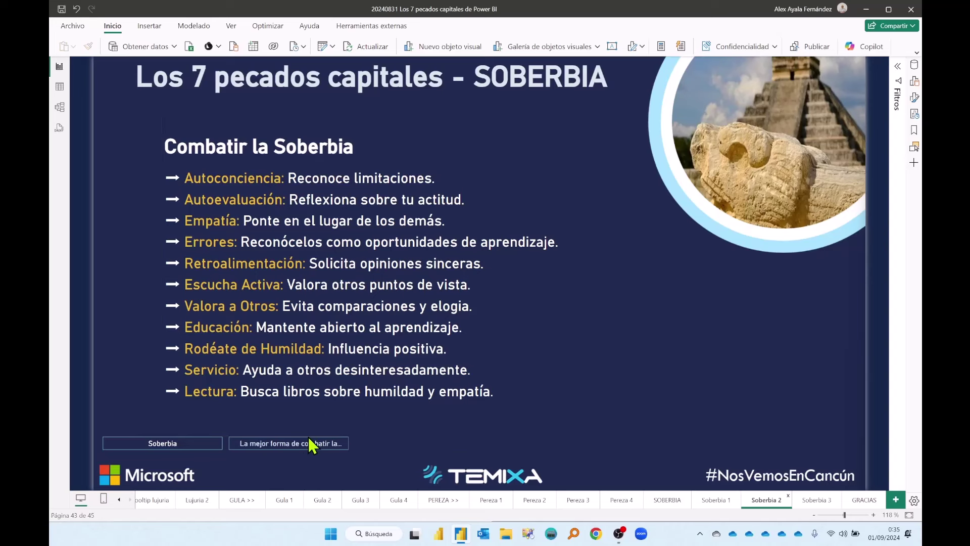
Step: Reveal the attendee-name word cloud over group photos with the 'La mejor forma de combatir la...' button
{"action": "left_click", "coordinate": [289, 445], "text": "ctrl"}
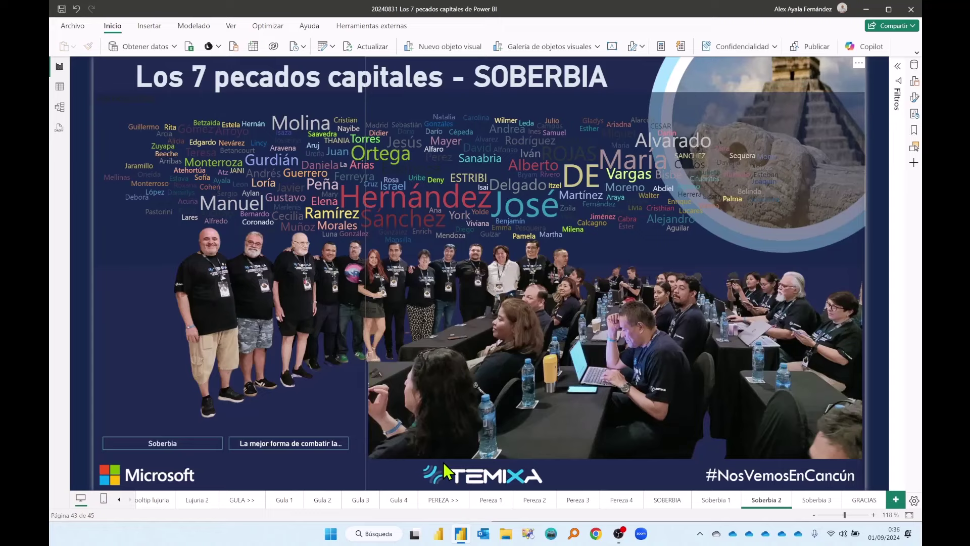
Step: Pass the Soberbia 3 crossed-out cats page and finish on the GRACIAS page (45 of 45)
{"action": "left_click", "coordinate": [821, 499]}
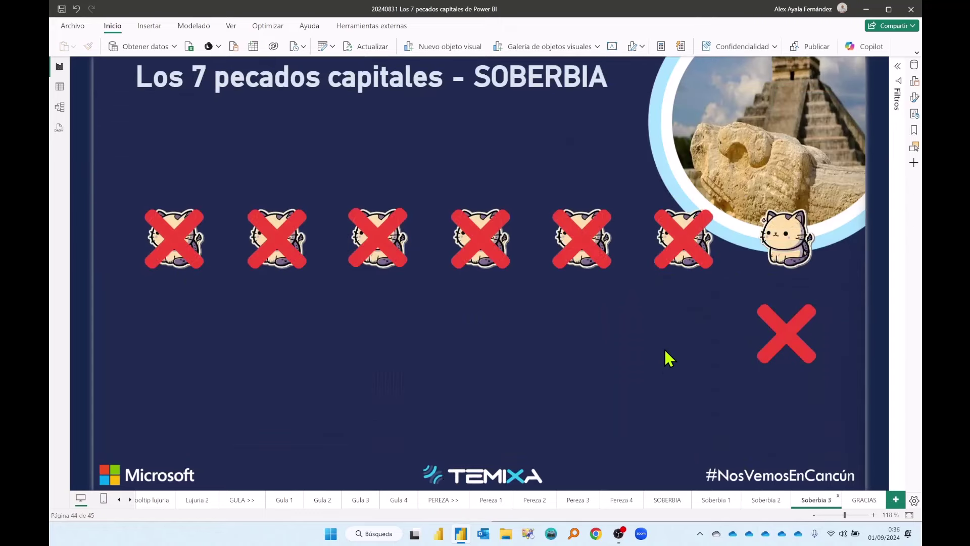
{"action": "mouse_move", "coordinate": [786, 334]}
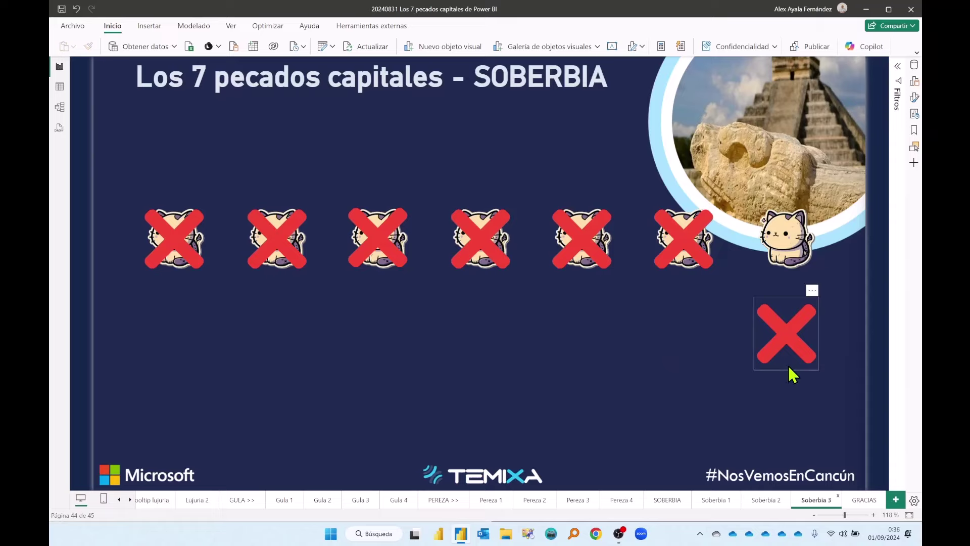
{"action": "left_click", "coordinate": [861, 500]}
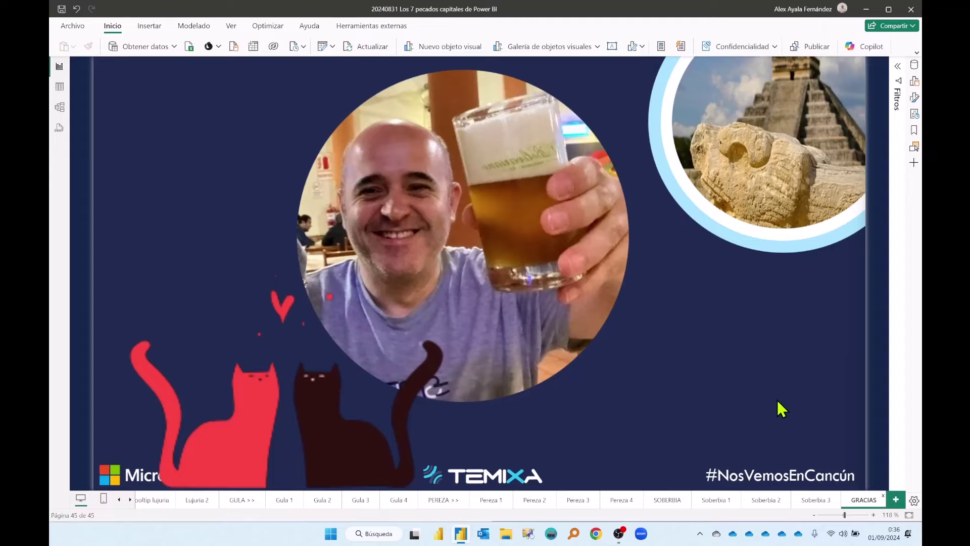